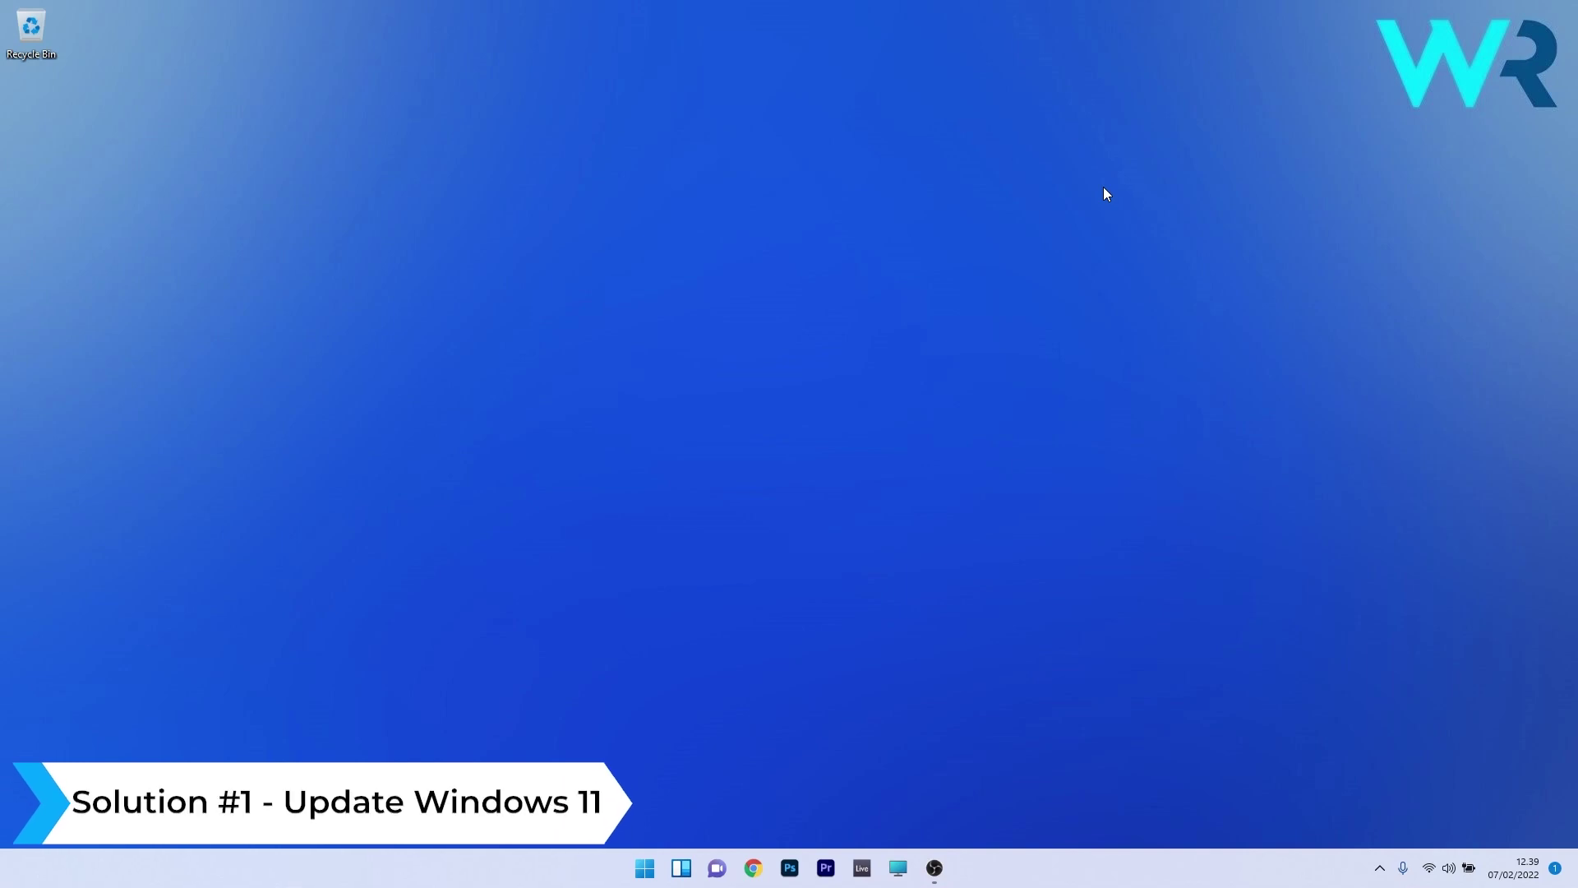
- Run a Windows Update check in Settings, then close Settings once it reports up to date
click(644, 868)
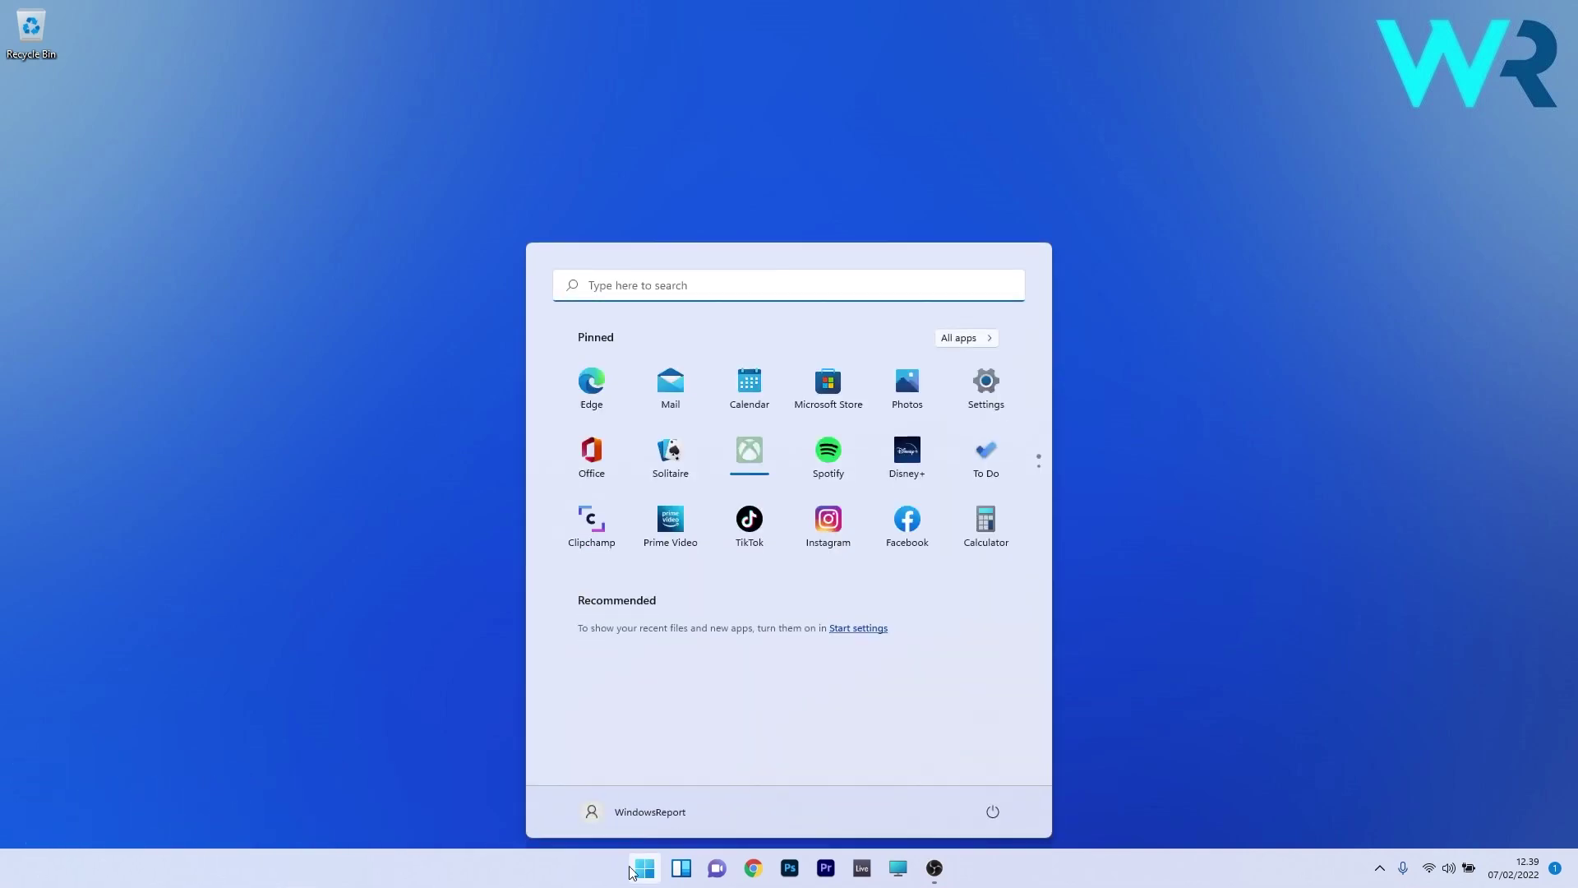
click(988, 380)
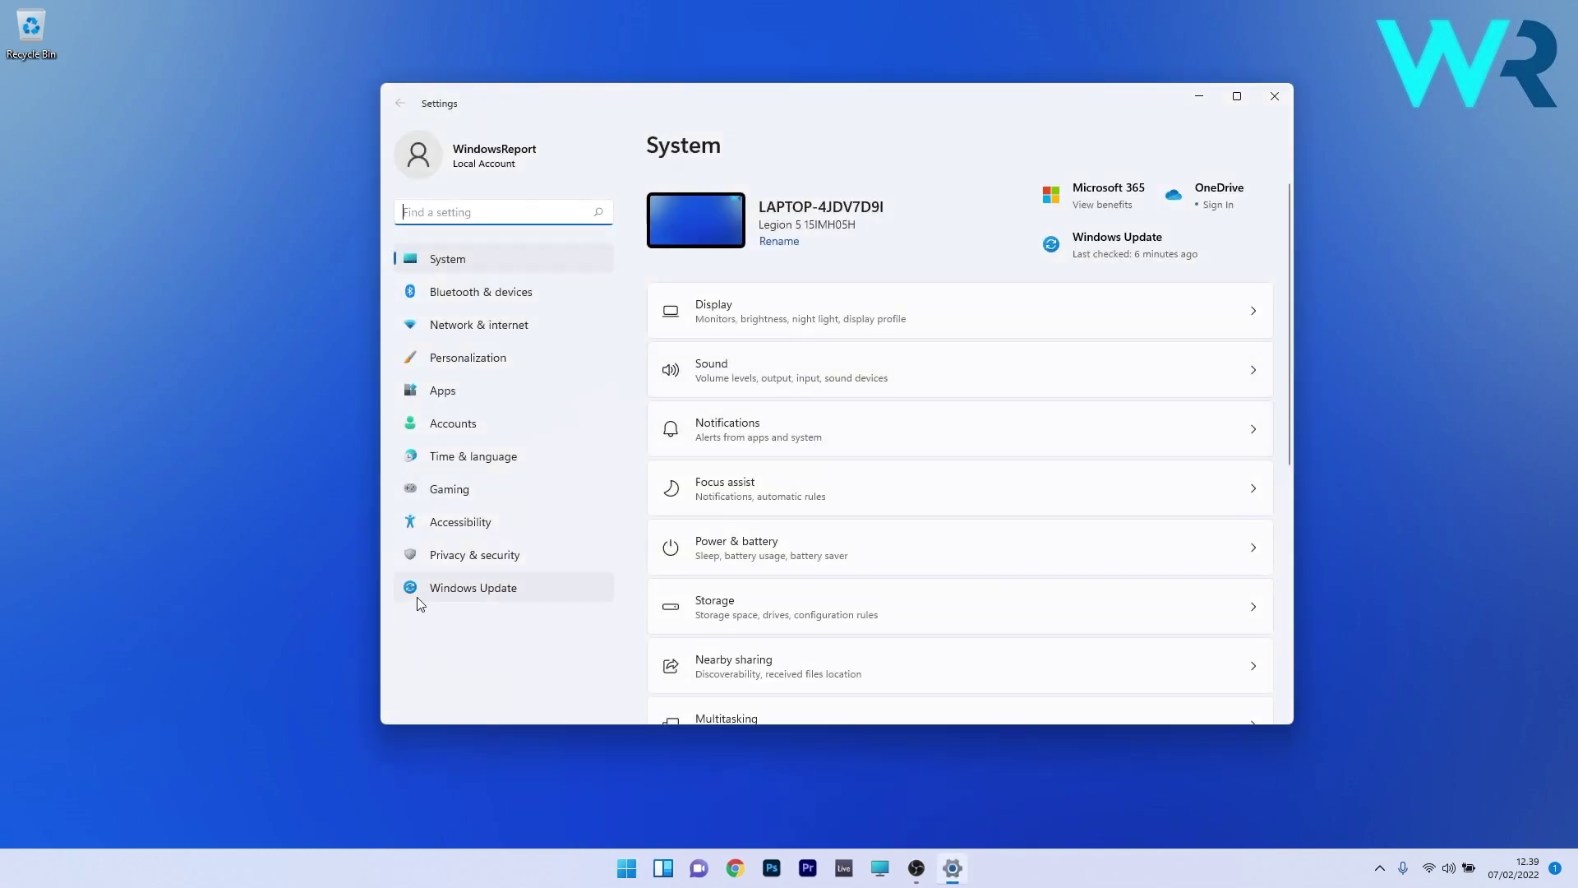
click(474, 589)
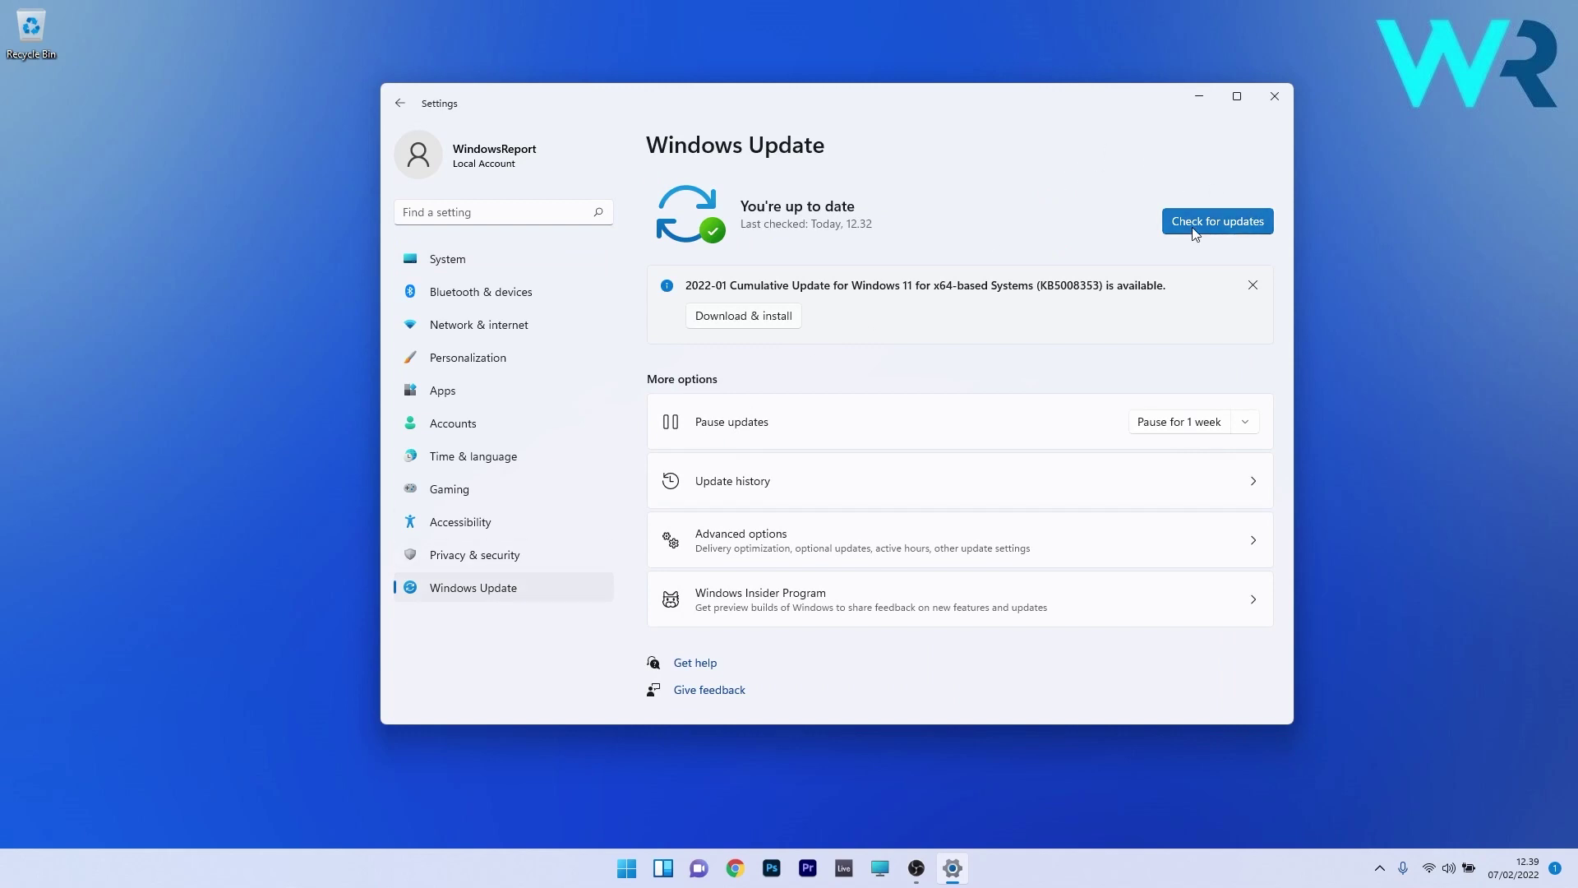
click(1219, 230)
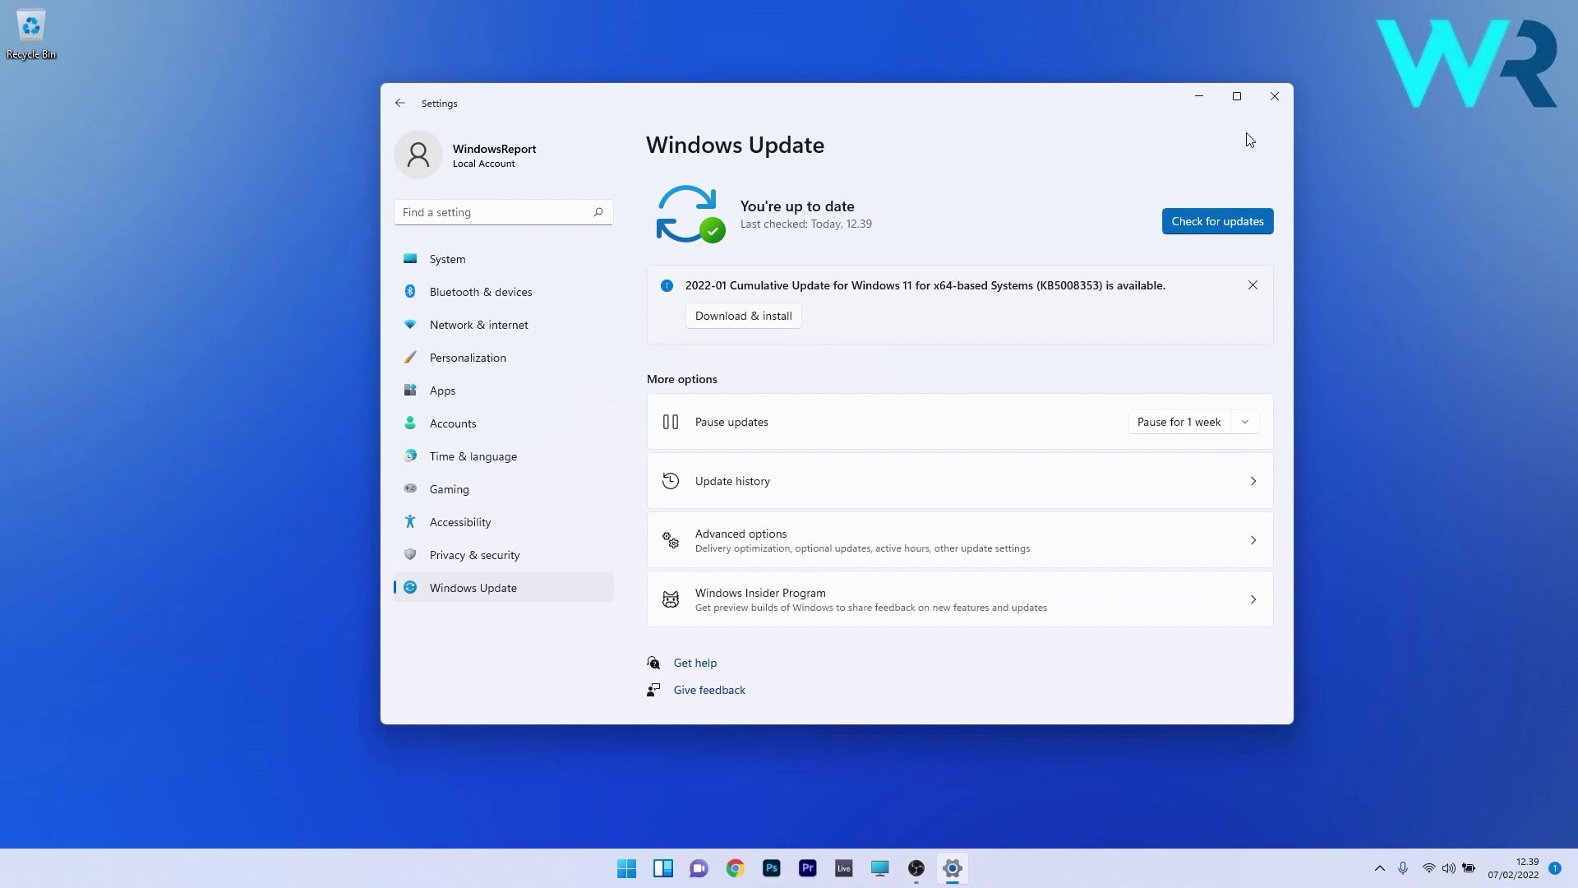
click(1274, 96)
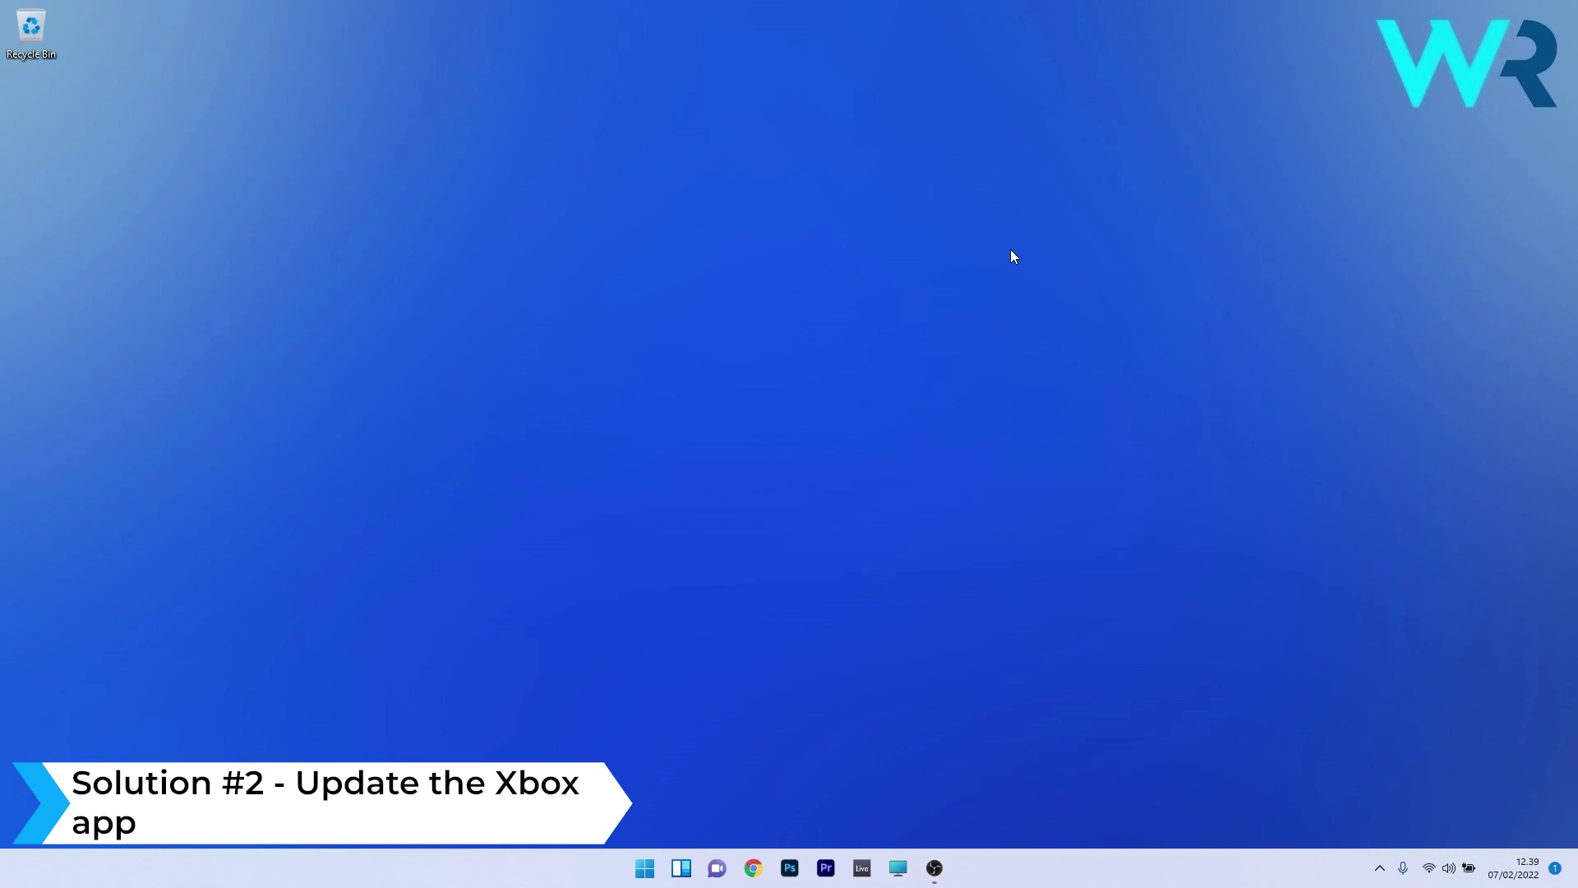
- Launch Microsoft Store via a 'store' search, review its Library for app updates, then close it
click(641, 870)
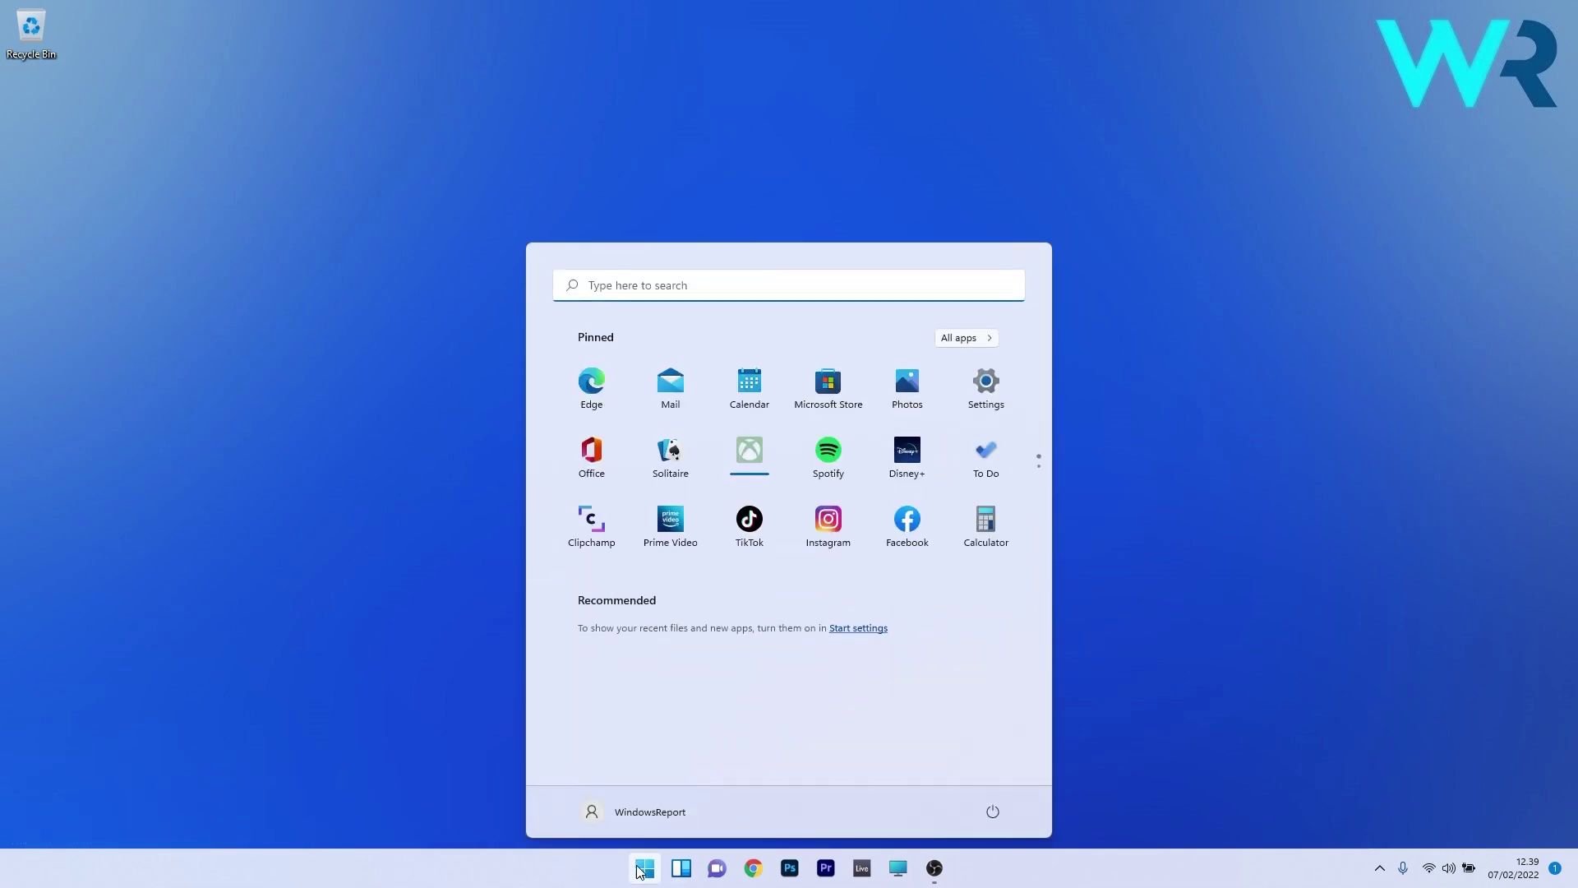
text(store)
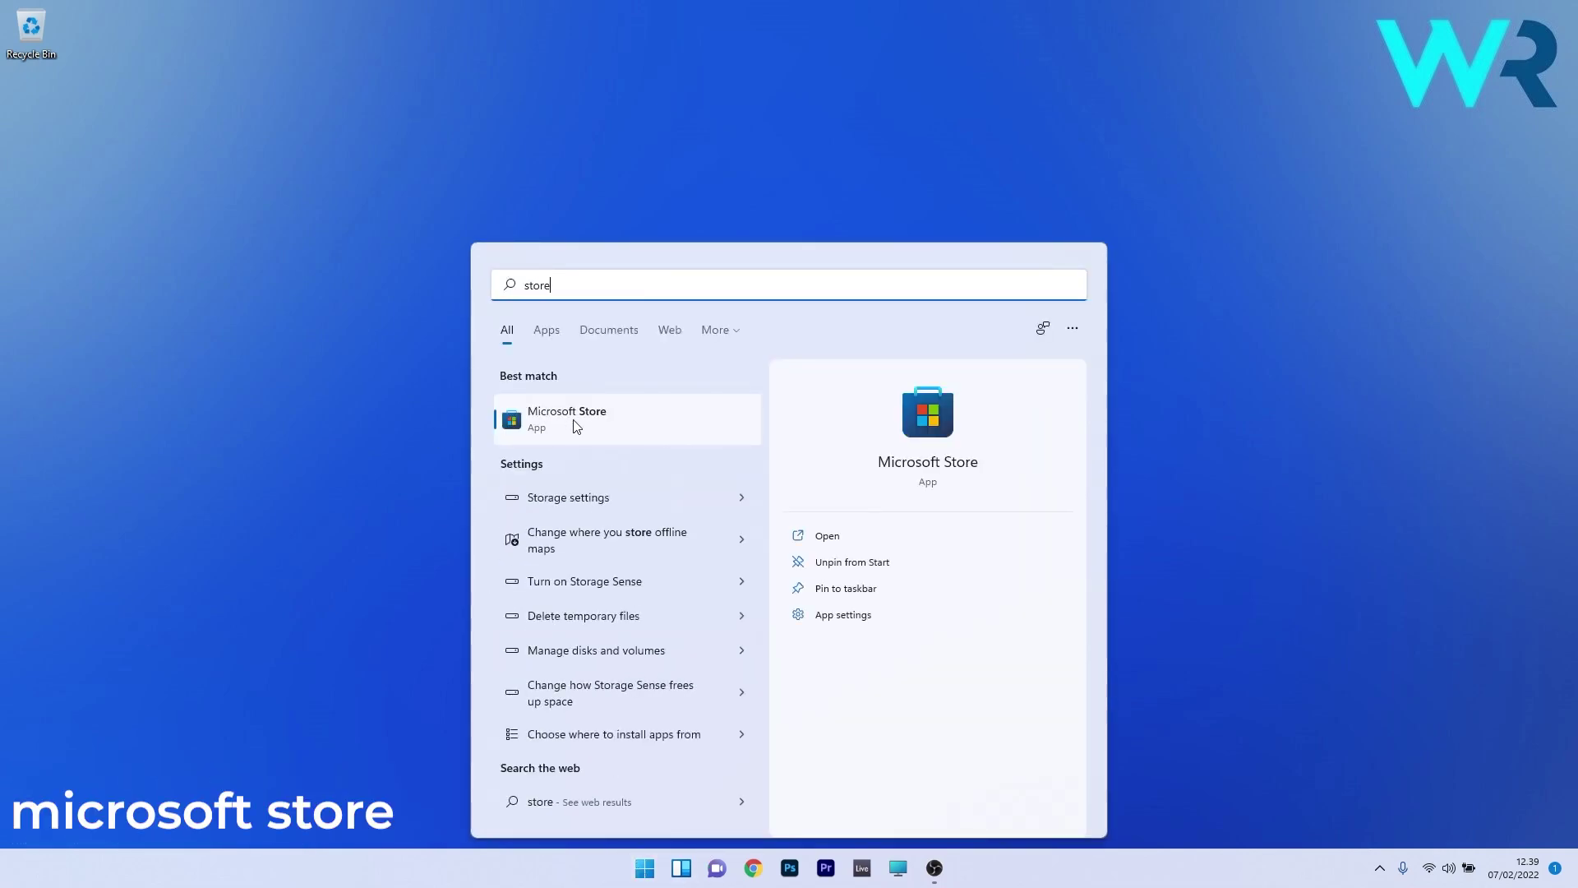
click(576, 425)
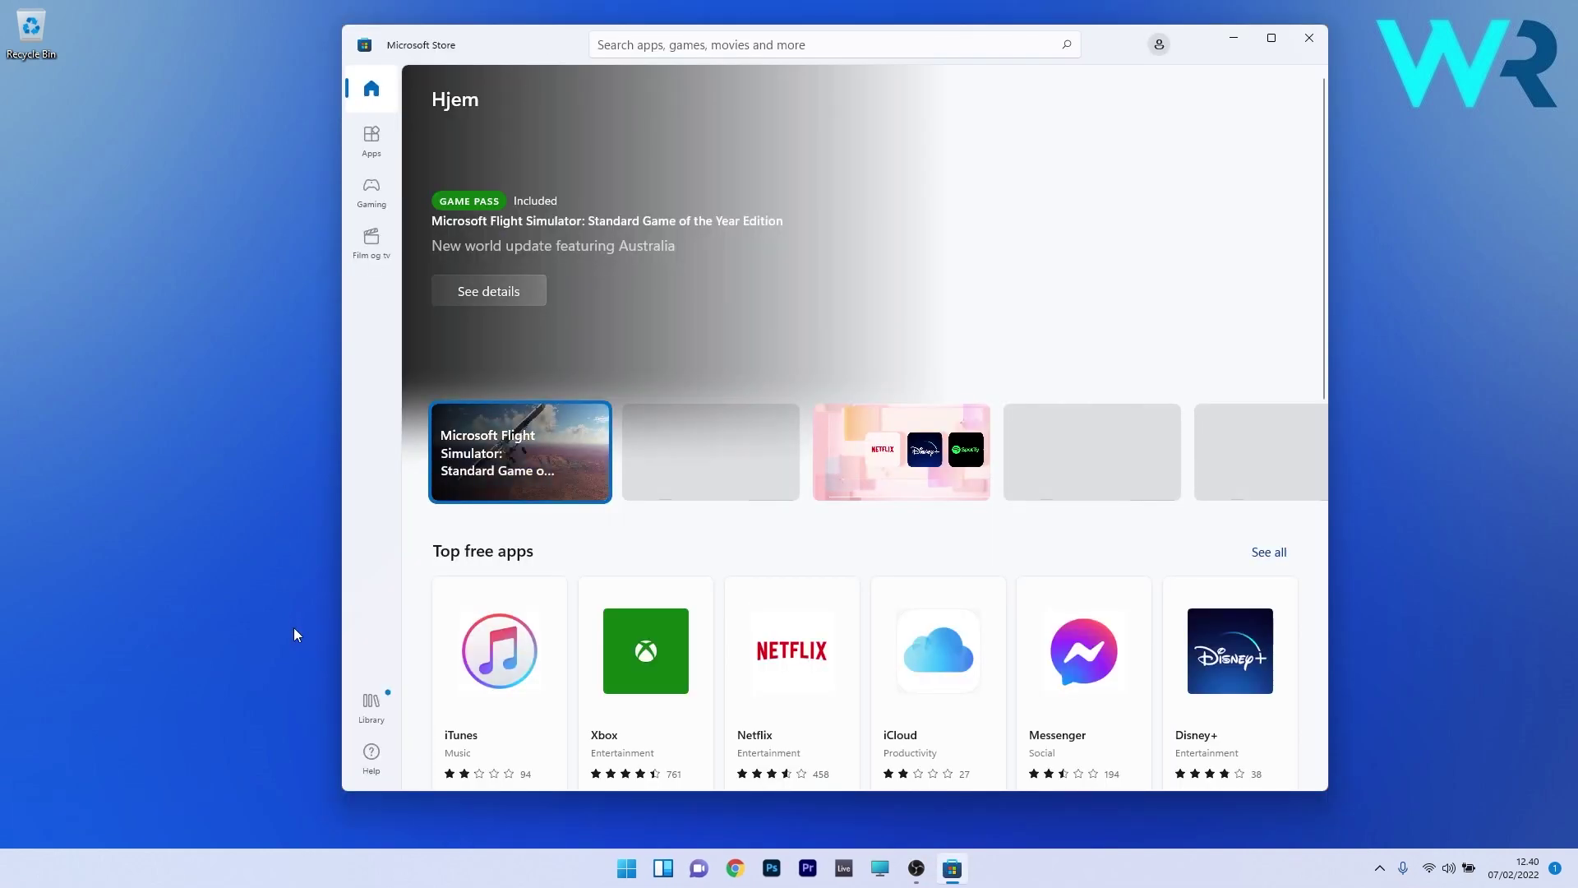
click(371, 707)
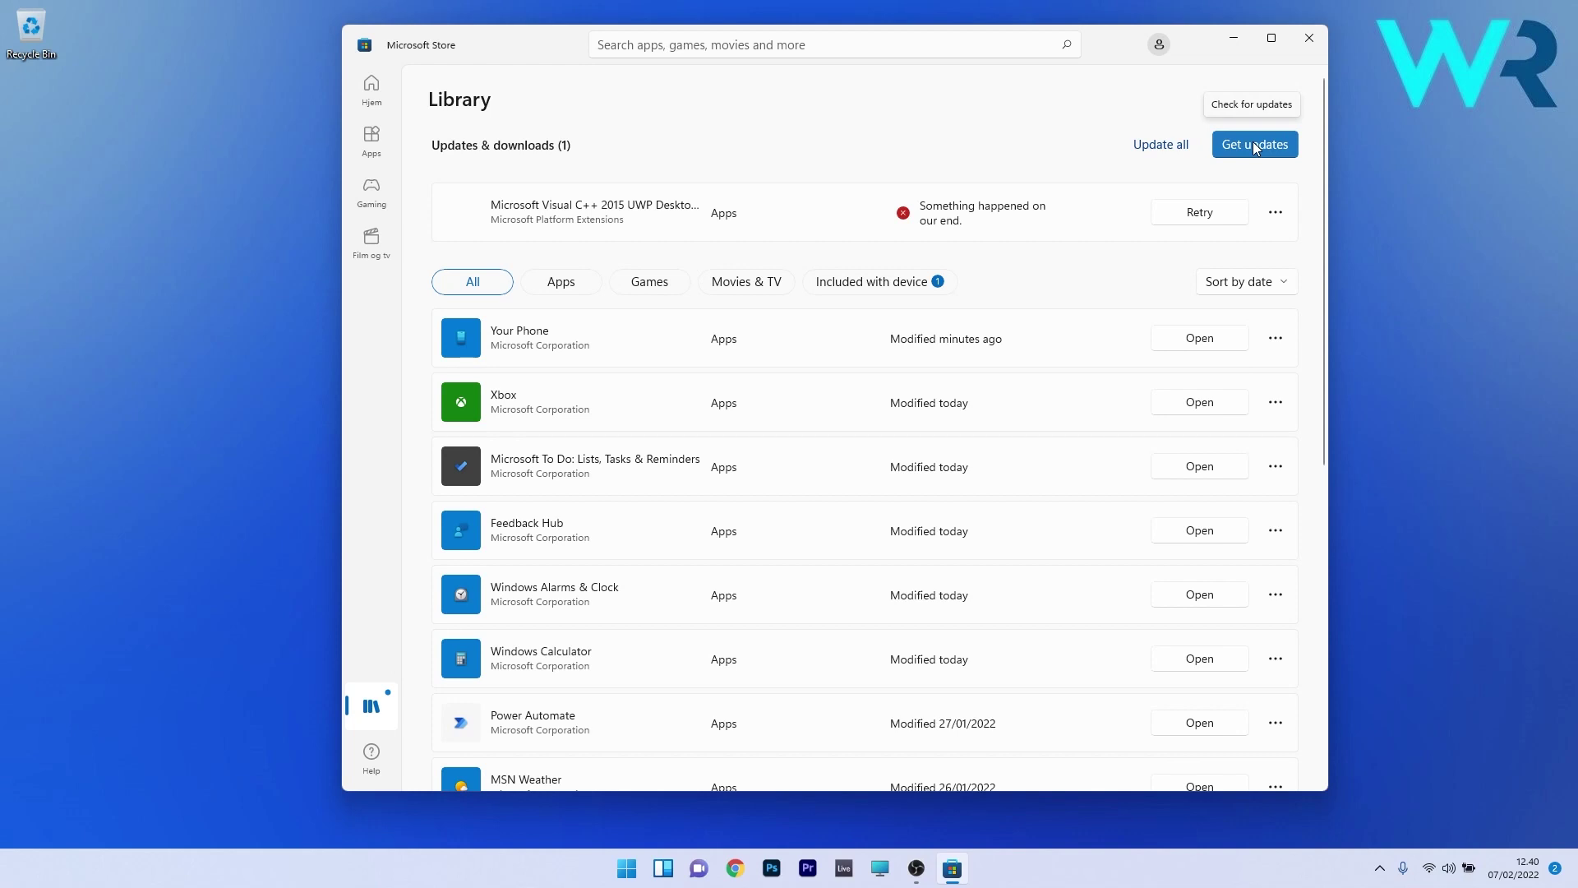
click(1300, 40)
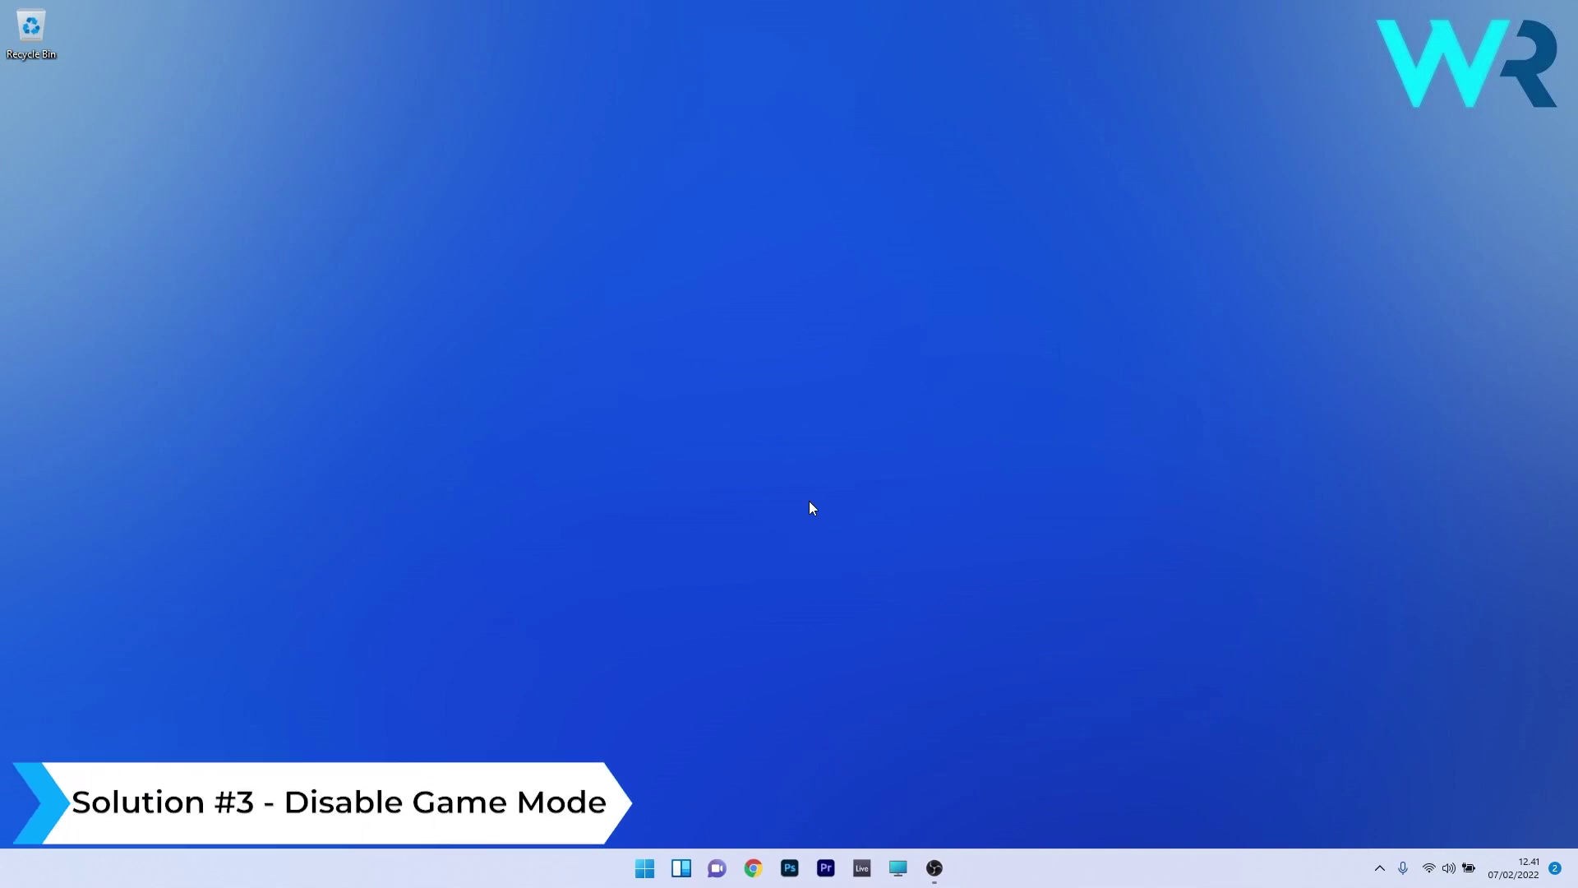
- Switch the Game Mode toggle to Off under Settings > Gaming, then close Settings
click(641, 876)
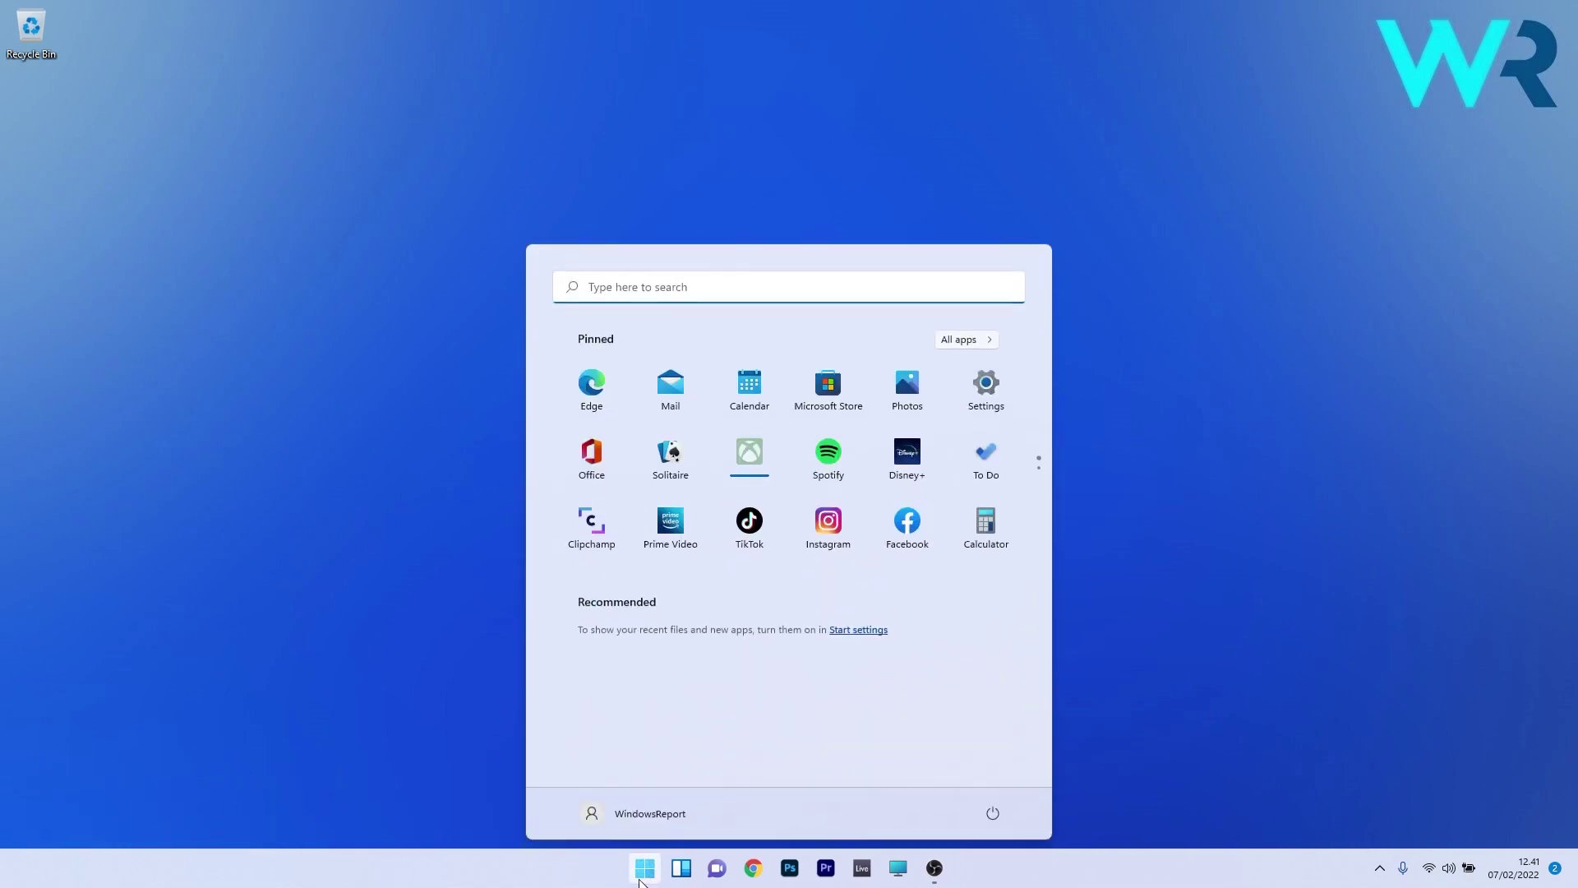
click(985, 380)
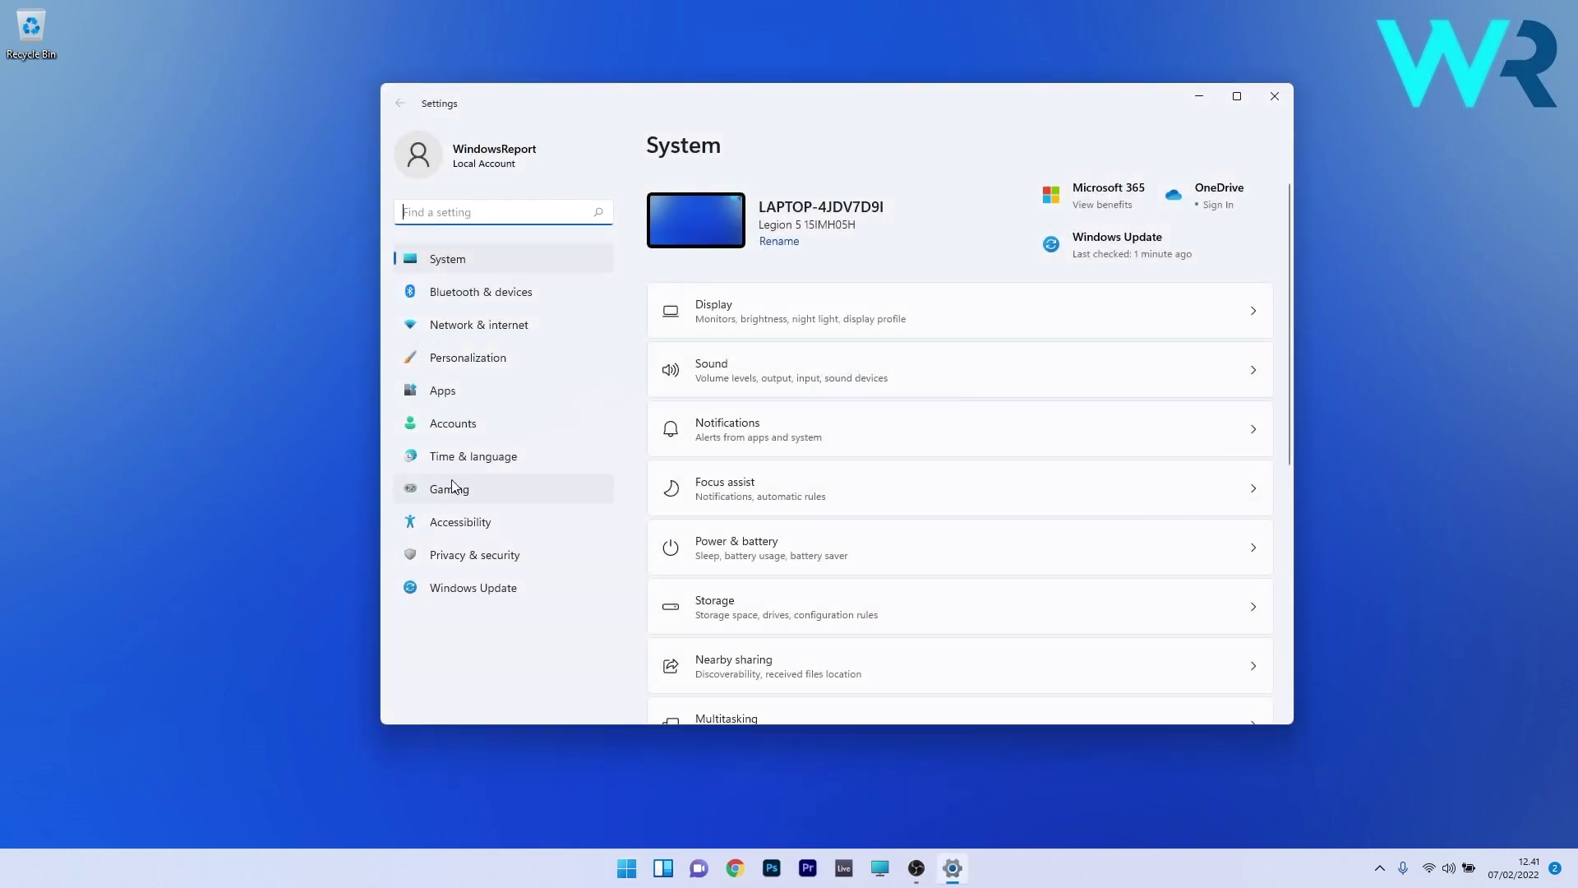
click(511, 491)
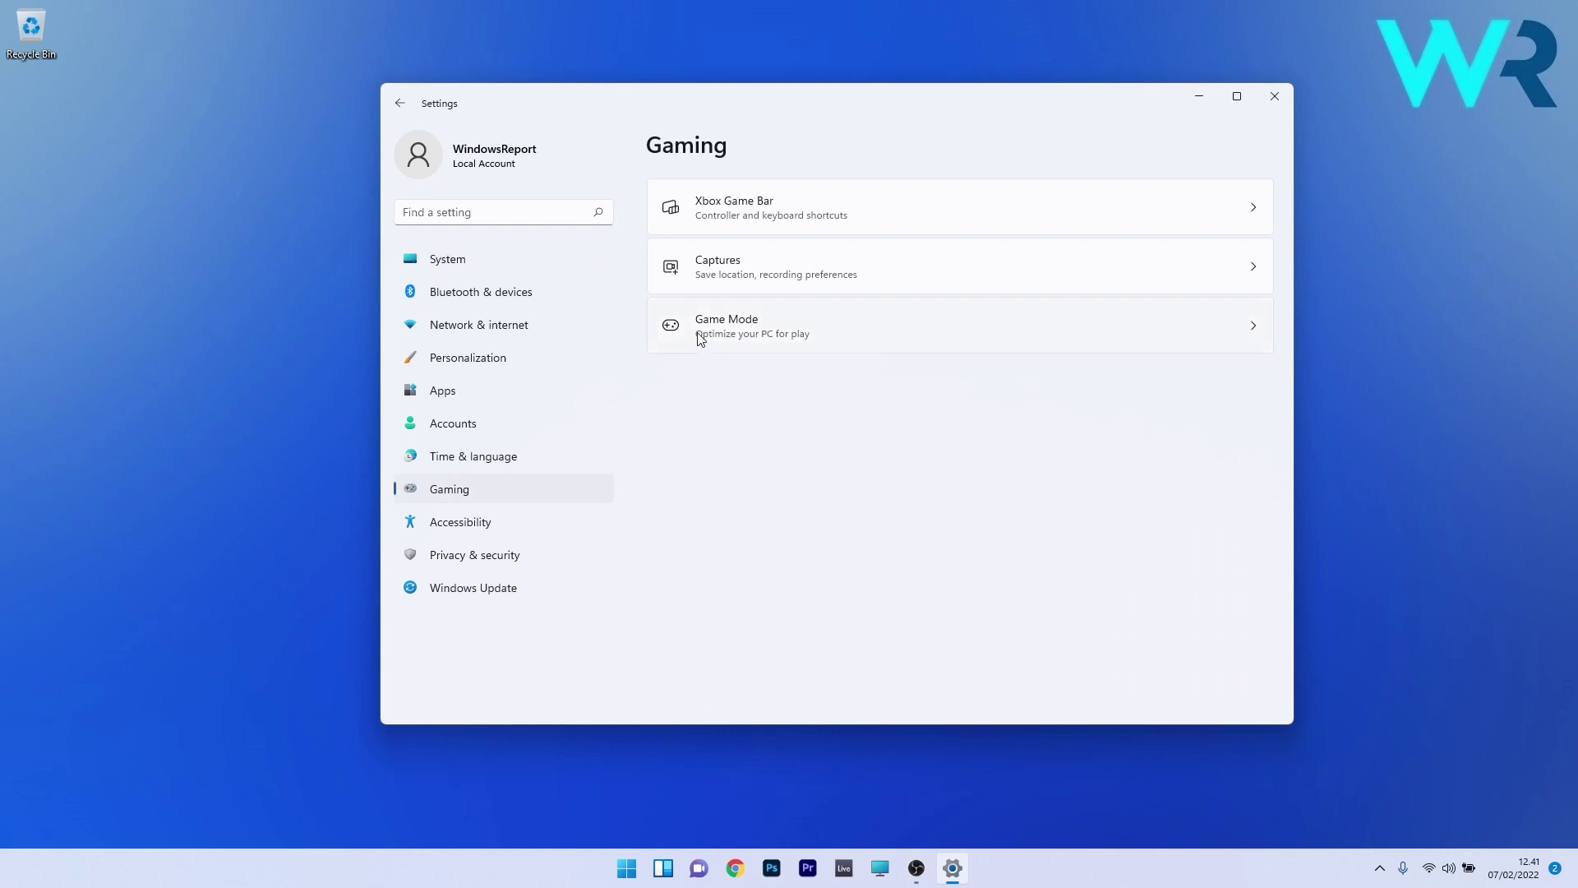
click(917, 344)
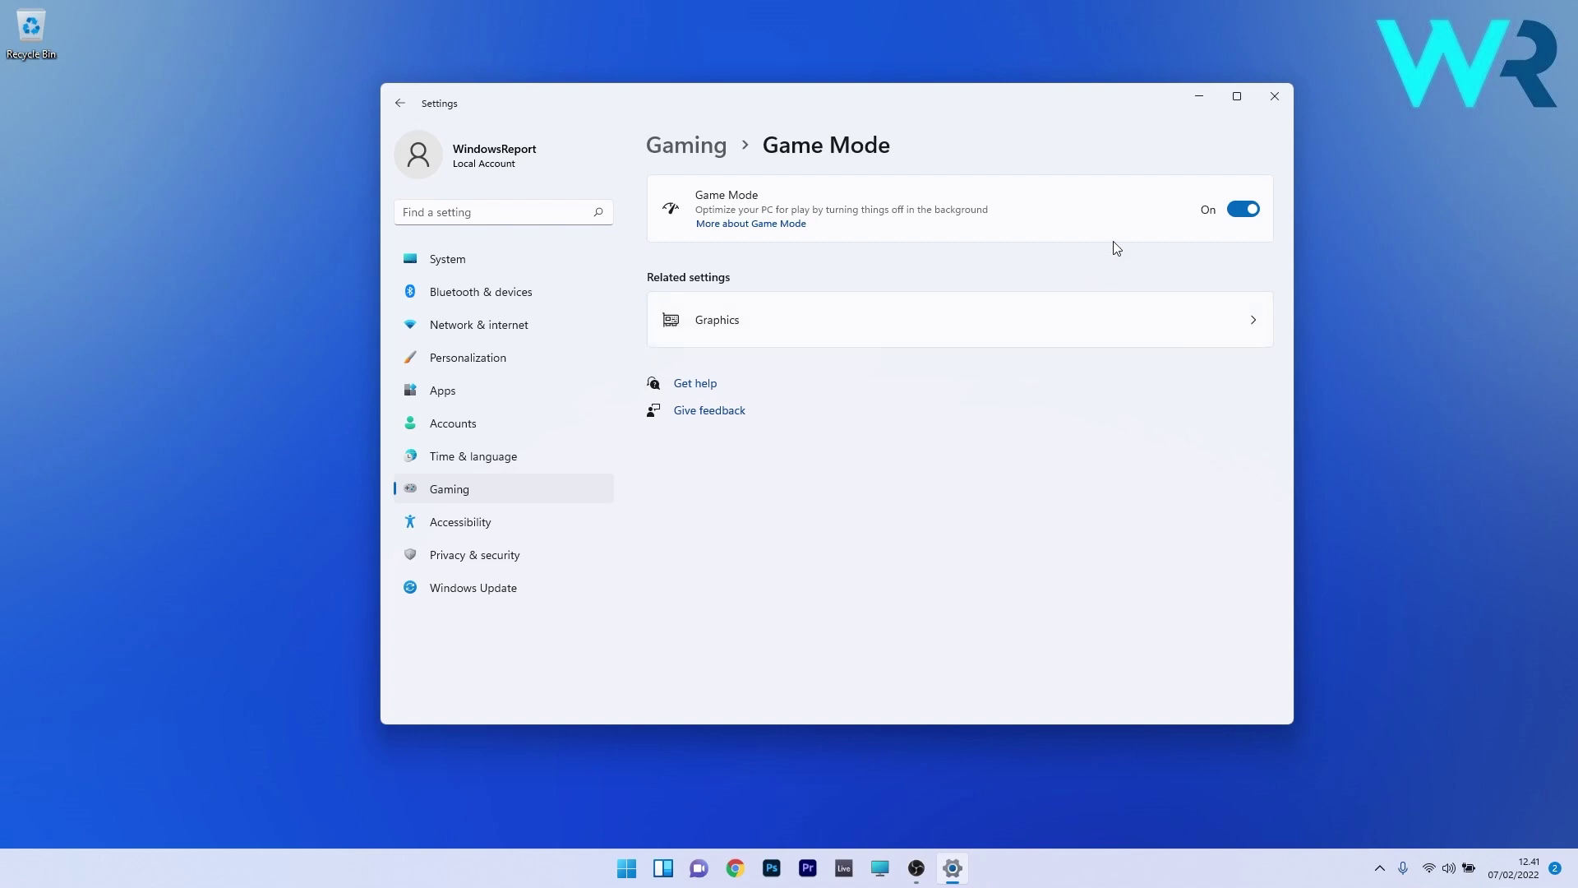
click(1247, 210)
click(1275, 97)
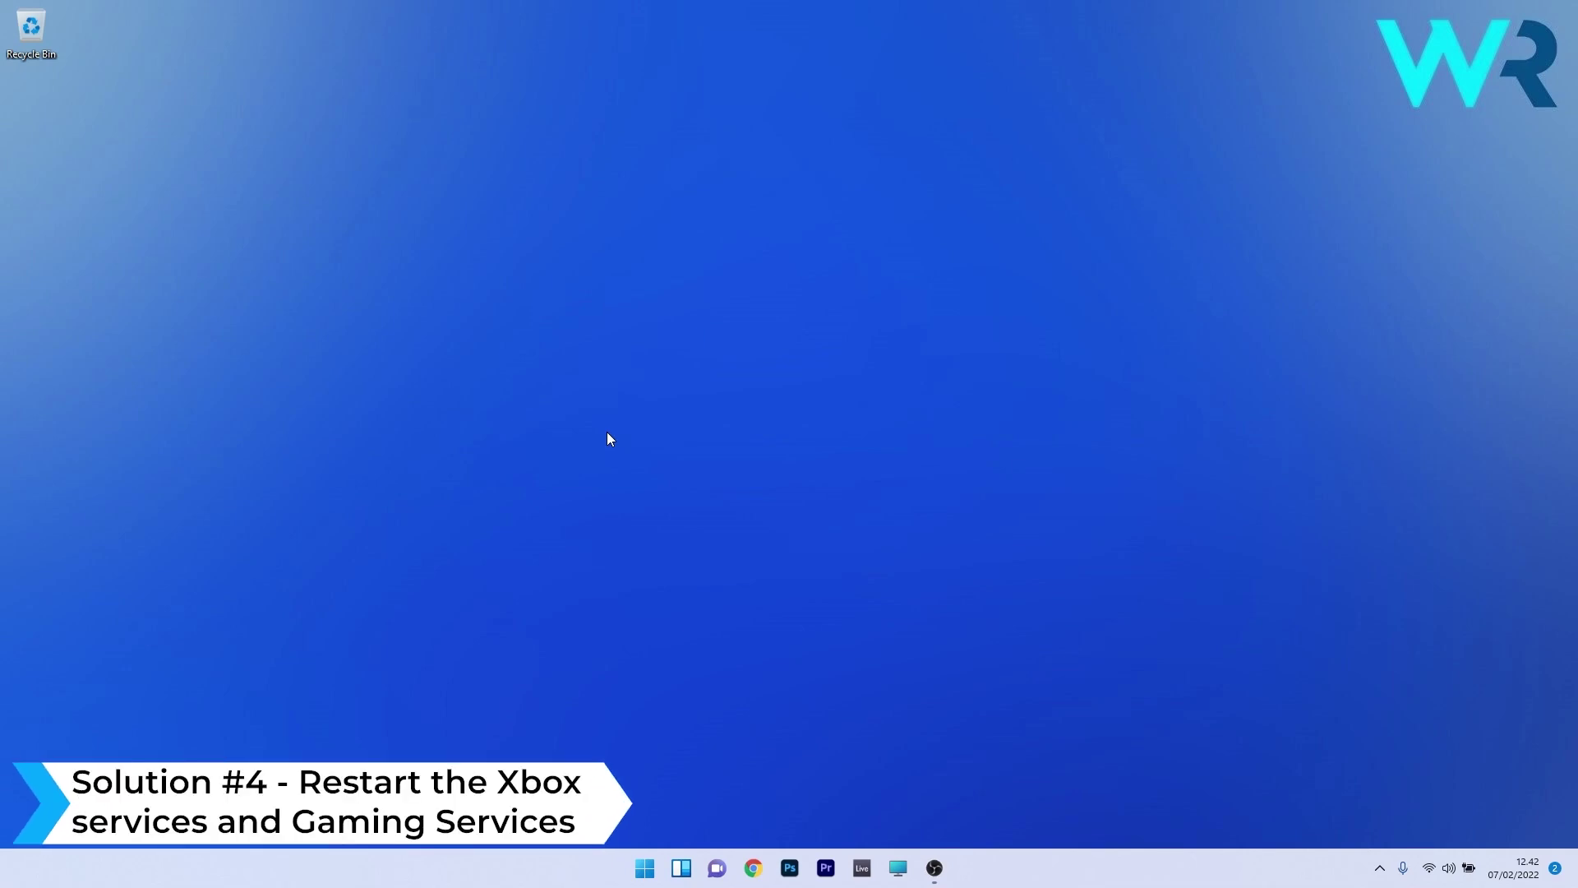
- Open the Services console via a 'services' search and jump to the G entries
click(647, 868)
text(services)
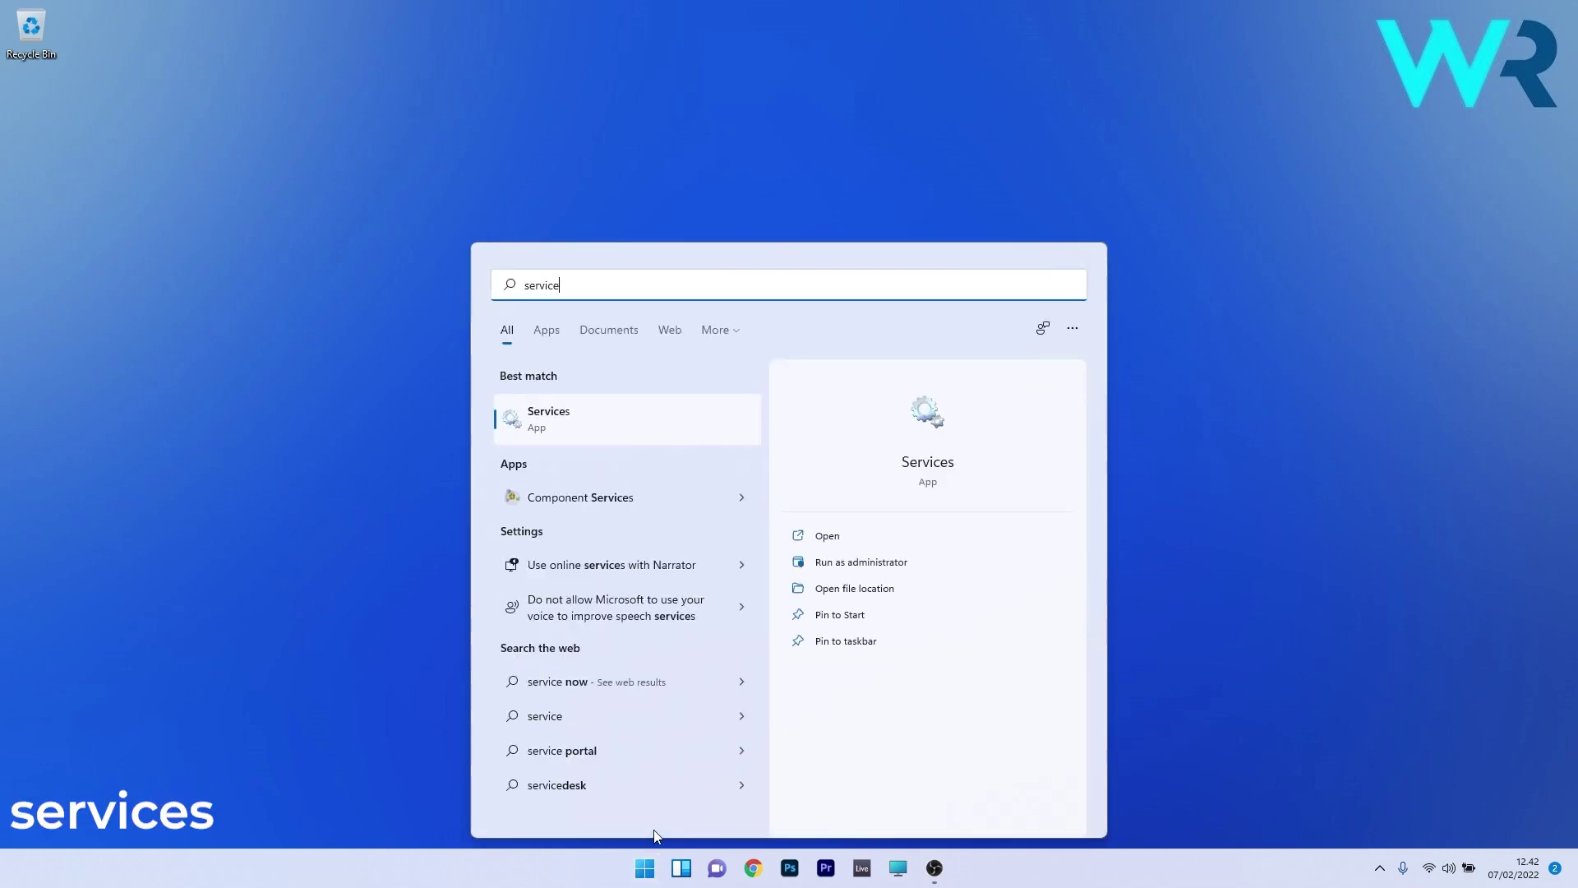
click(596, 428)
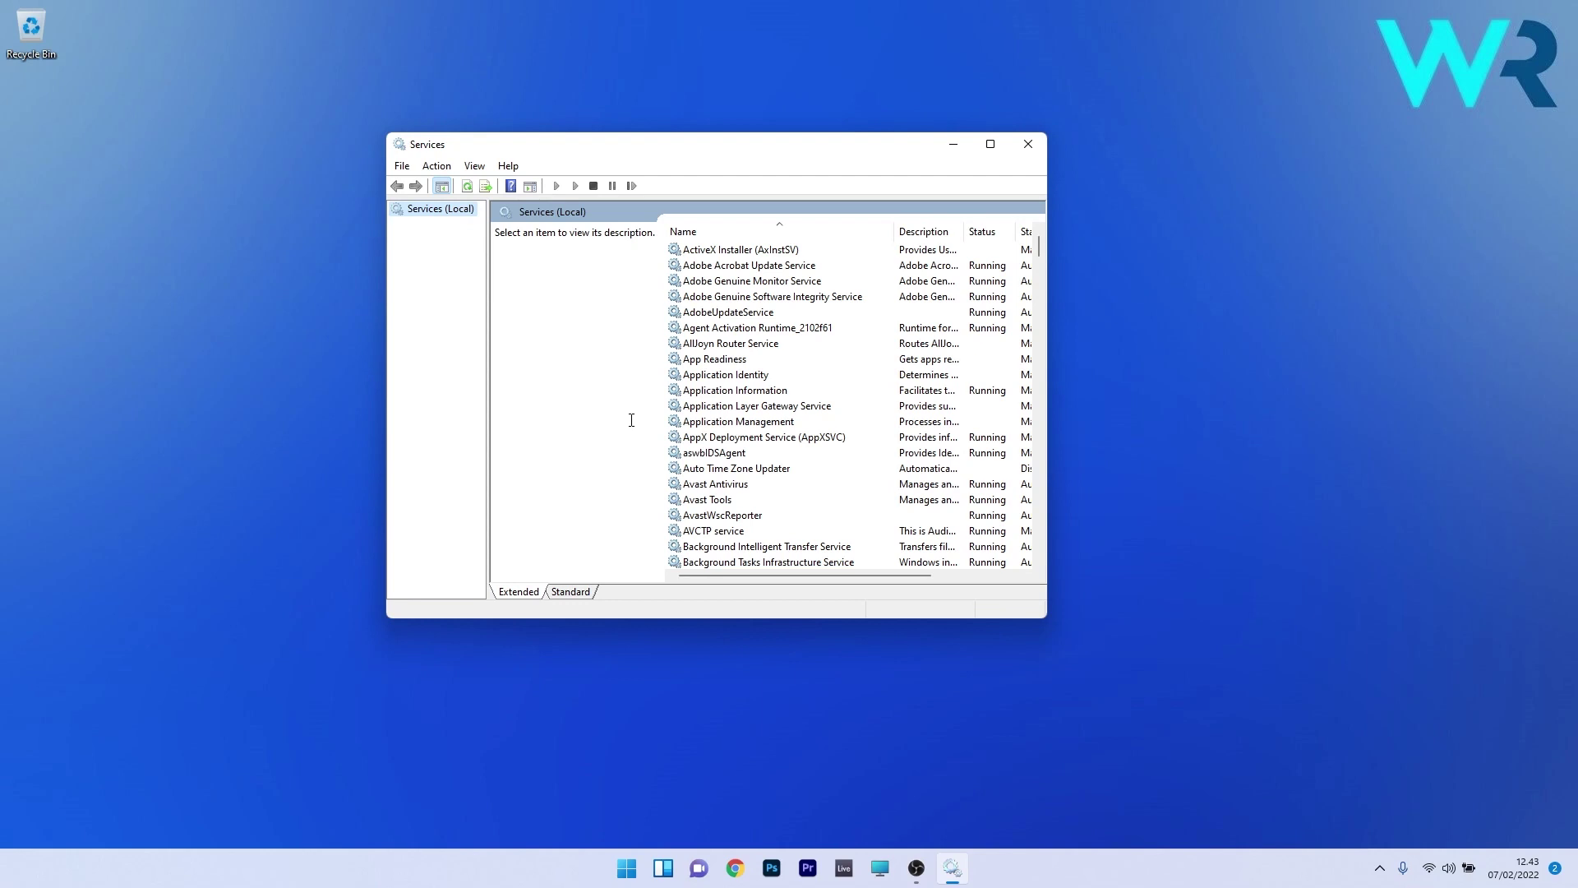
click(737, 396)
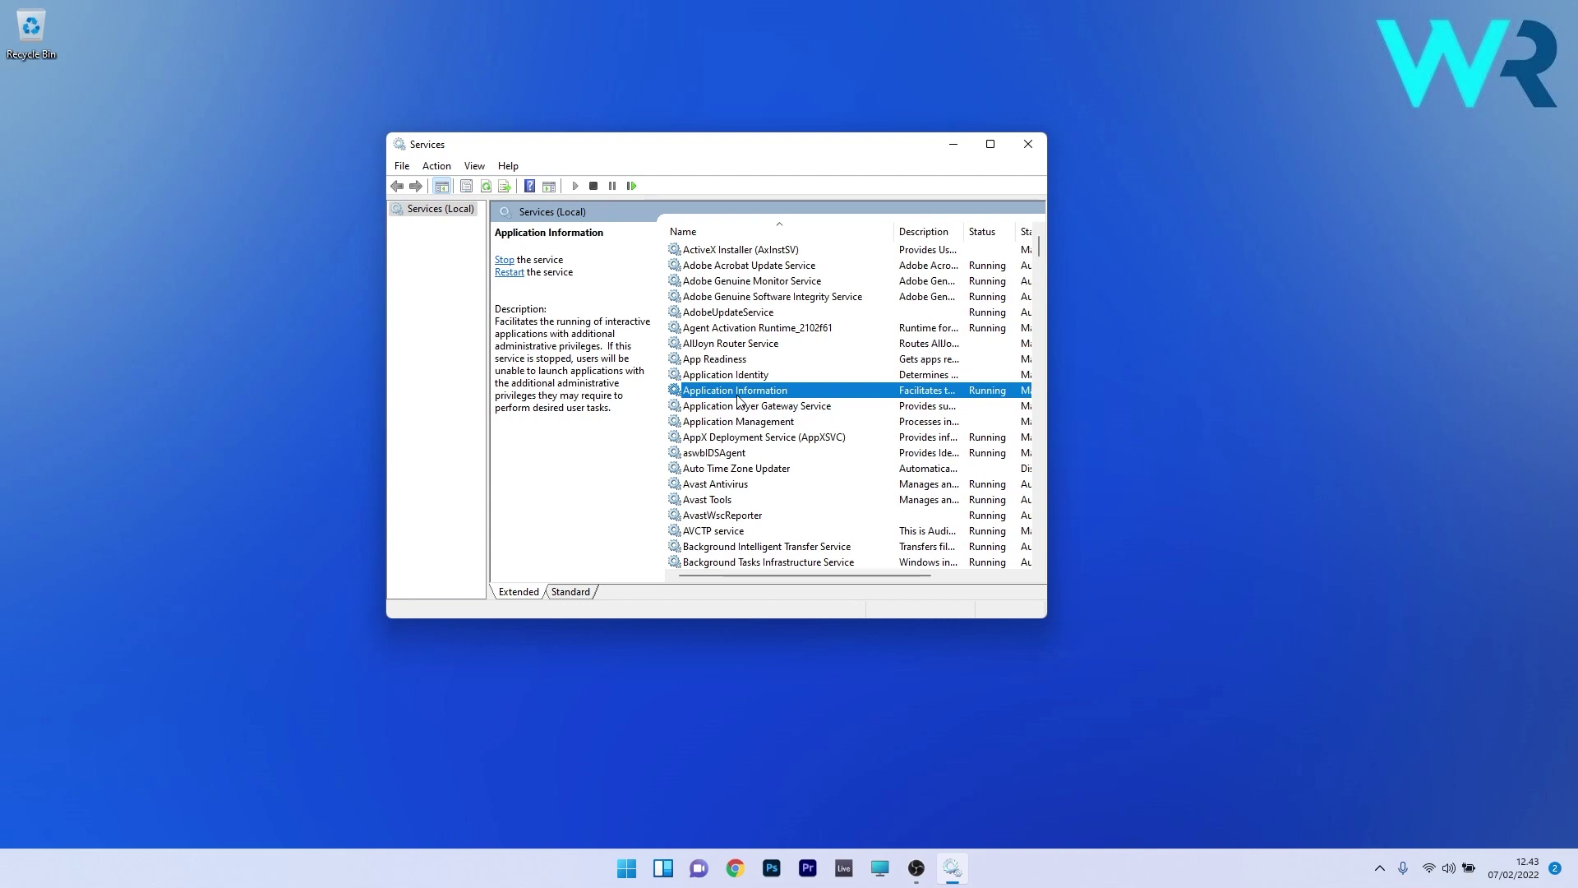
key(g)
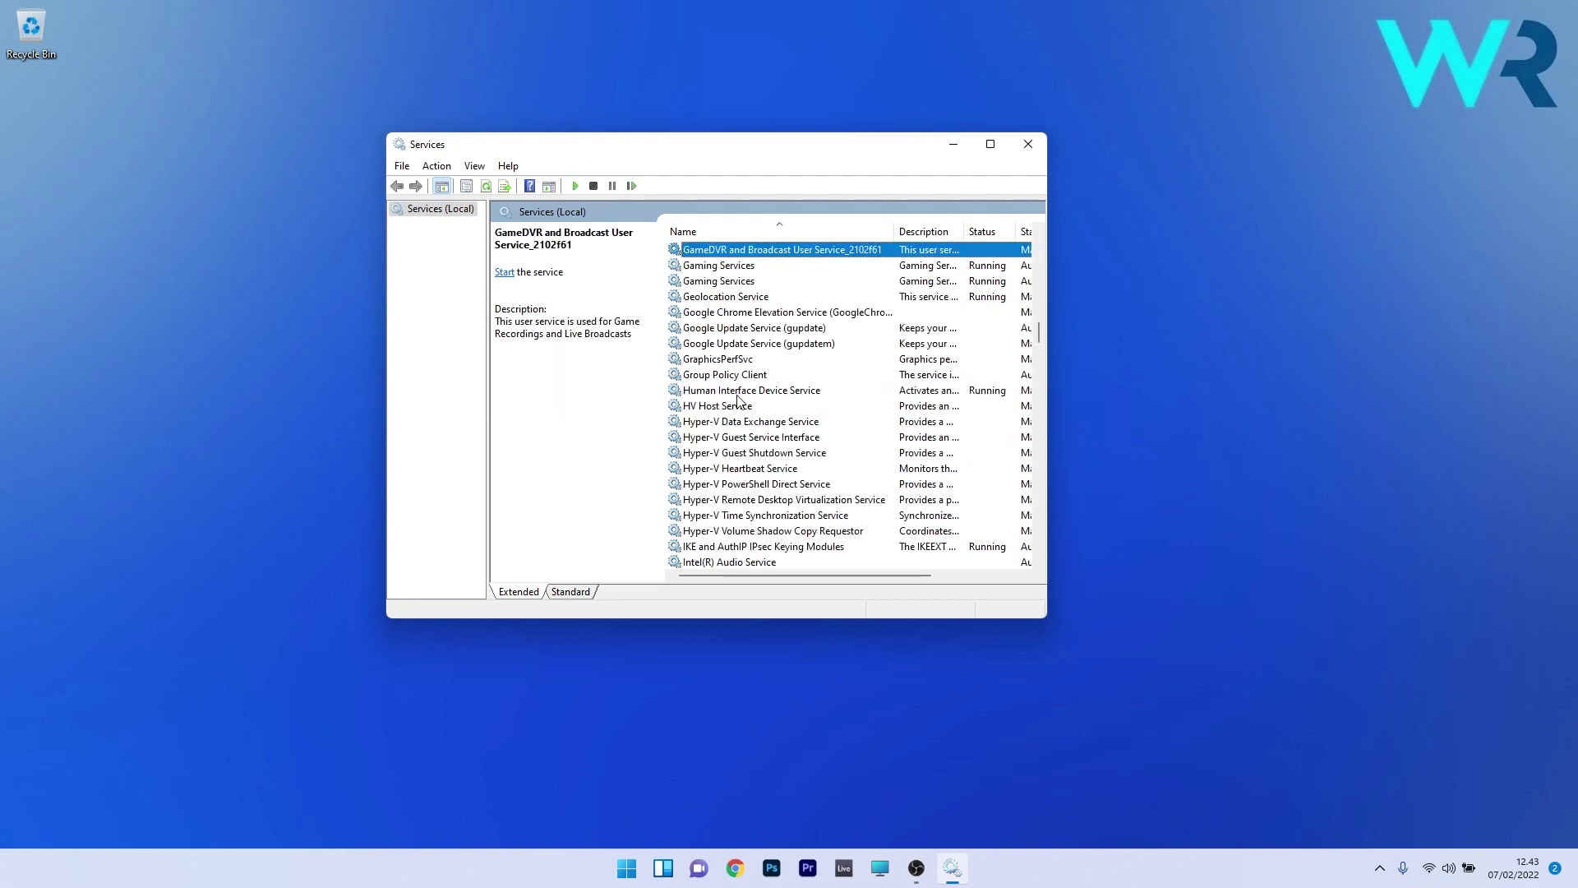
- Restart the Gaming Services service, then select Xbox Live Auth Manager further down
click(723, 267)
right_click(725, 269)
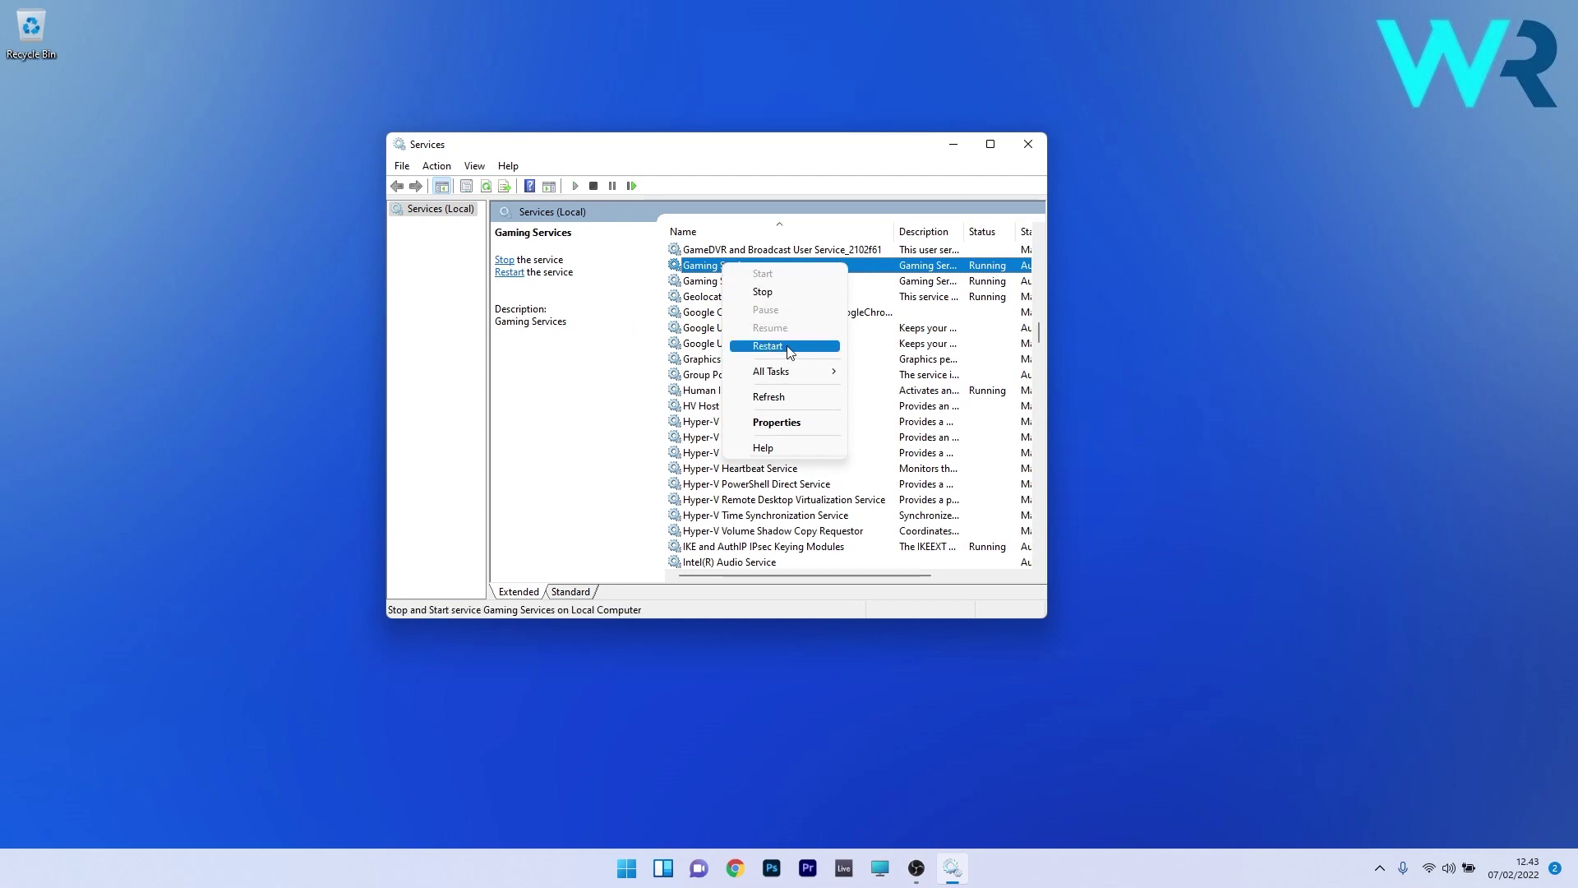
click(713, 359)
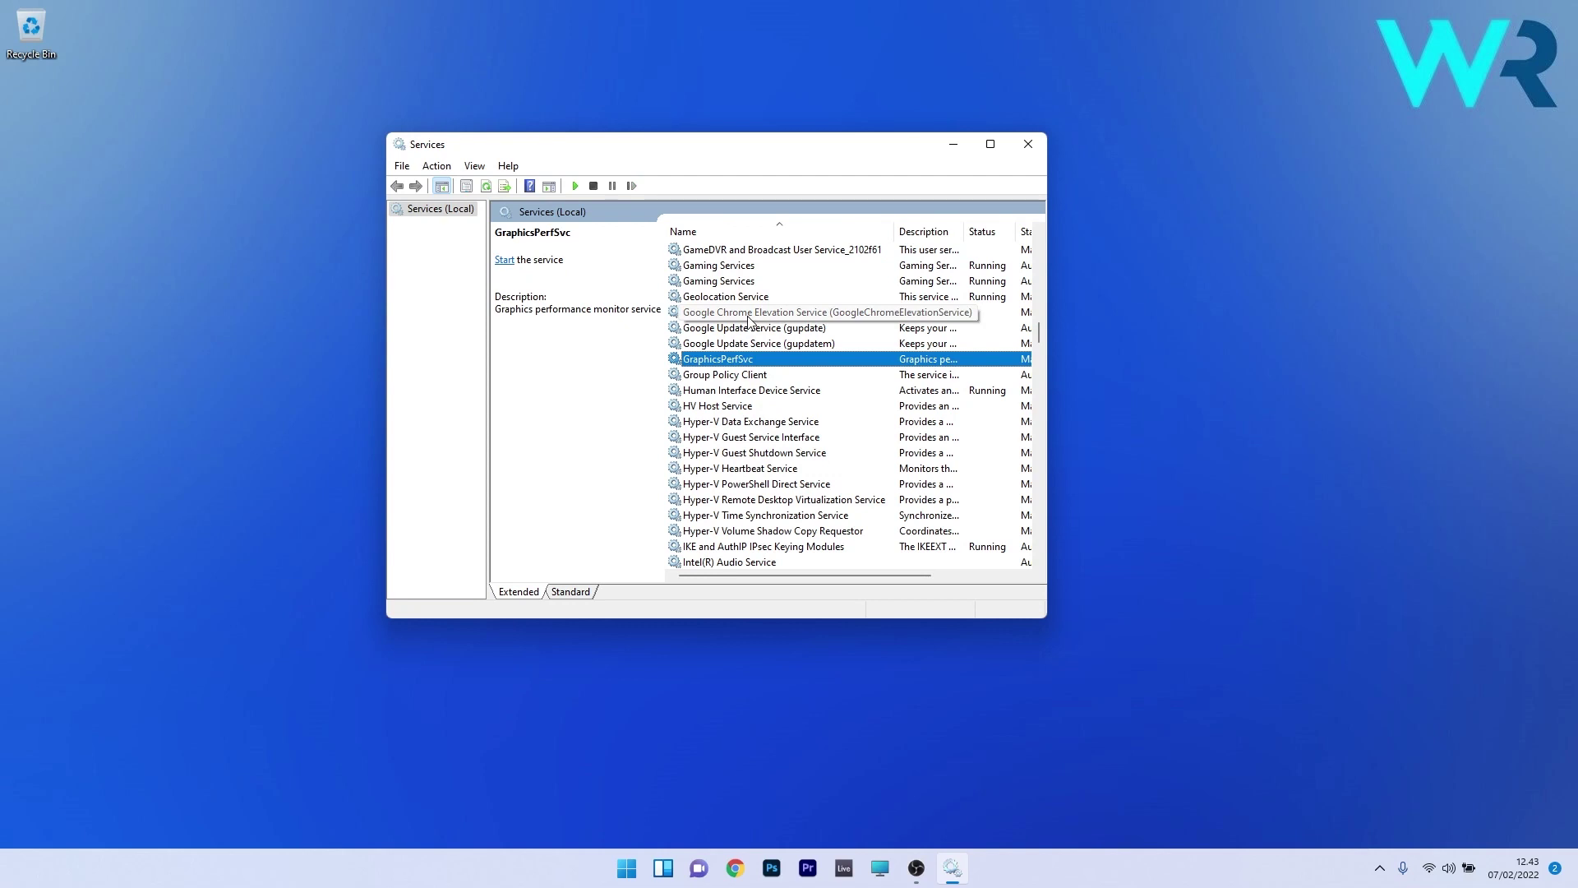
scroll(748, 321, down, 20)
click(690, 499)
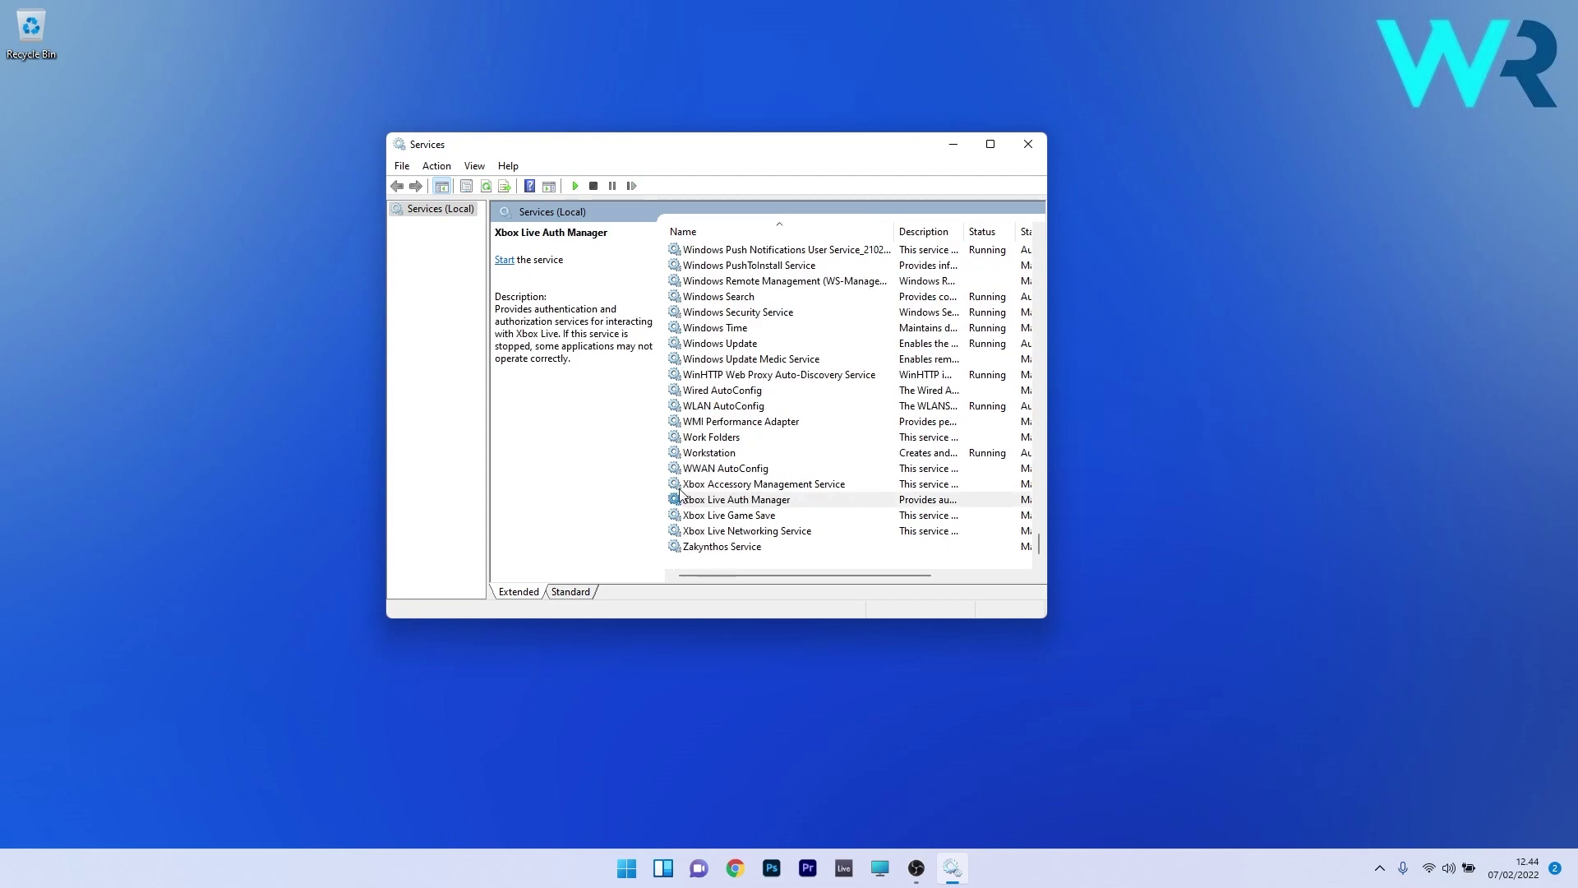
- Start the Xbox Live Auth Manager service, close Services, and reopen Windows Settings
right_click(716, 507)
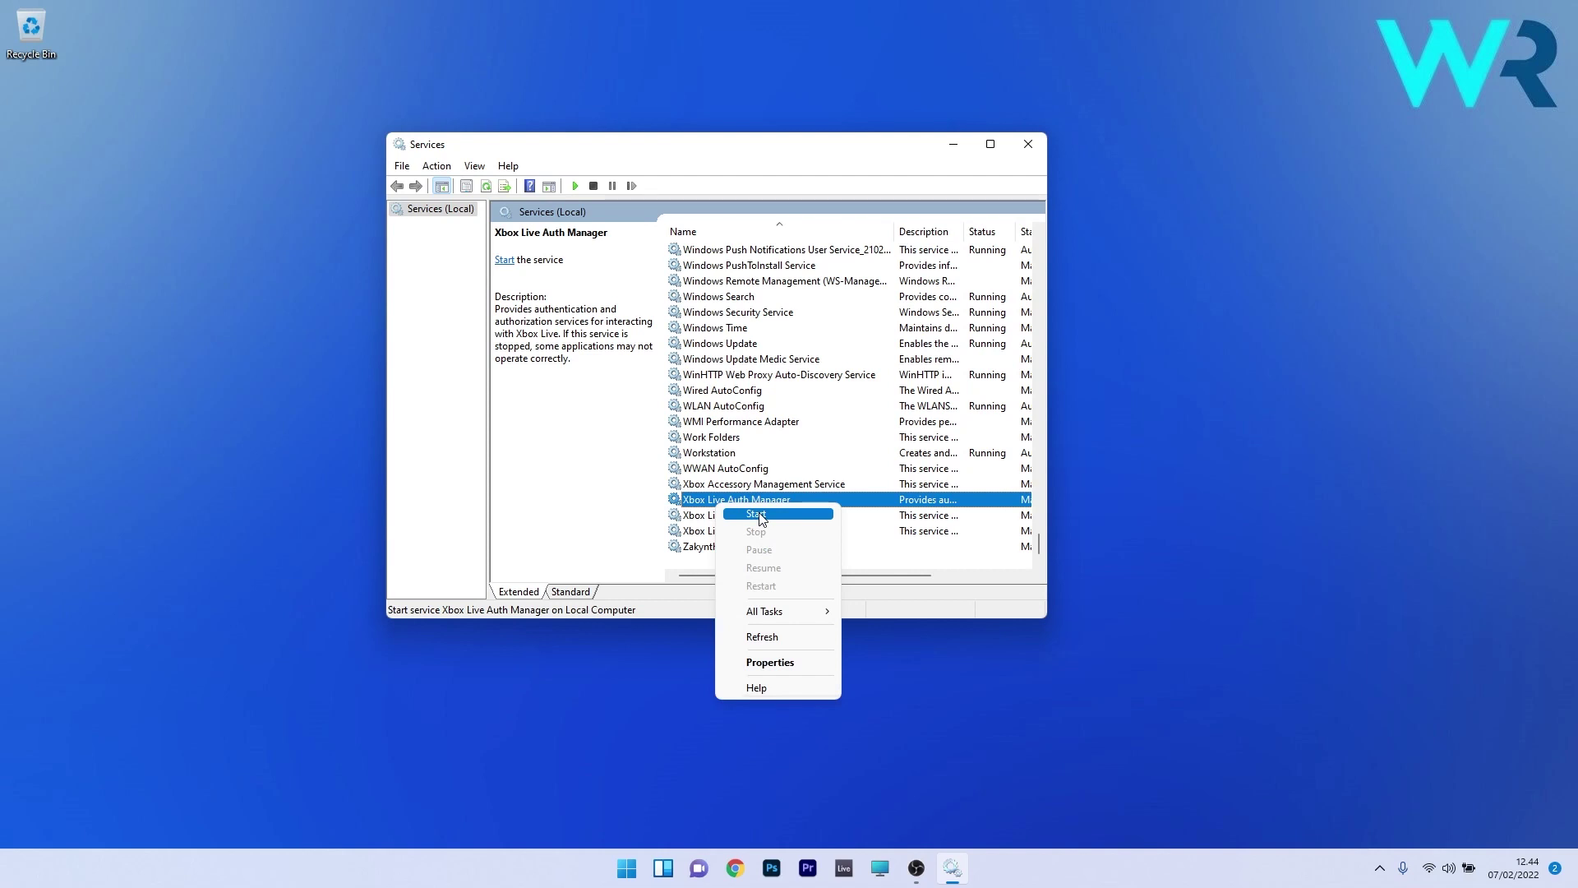
click(1026, 152)
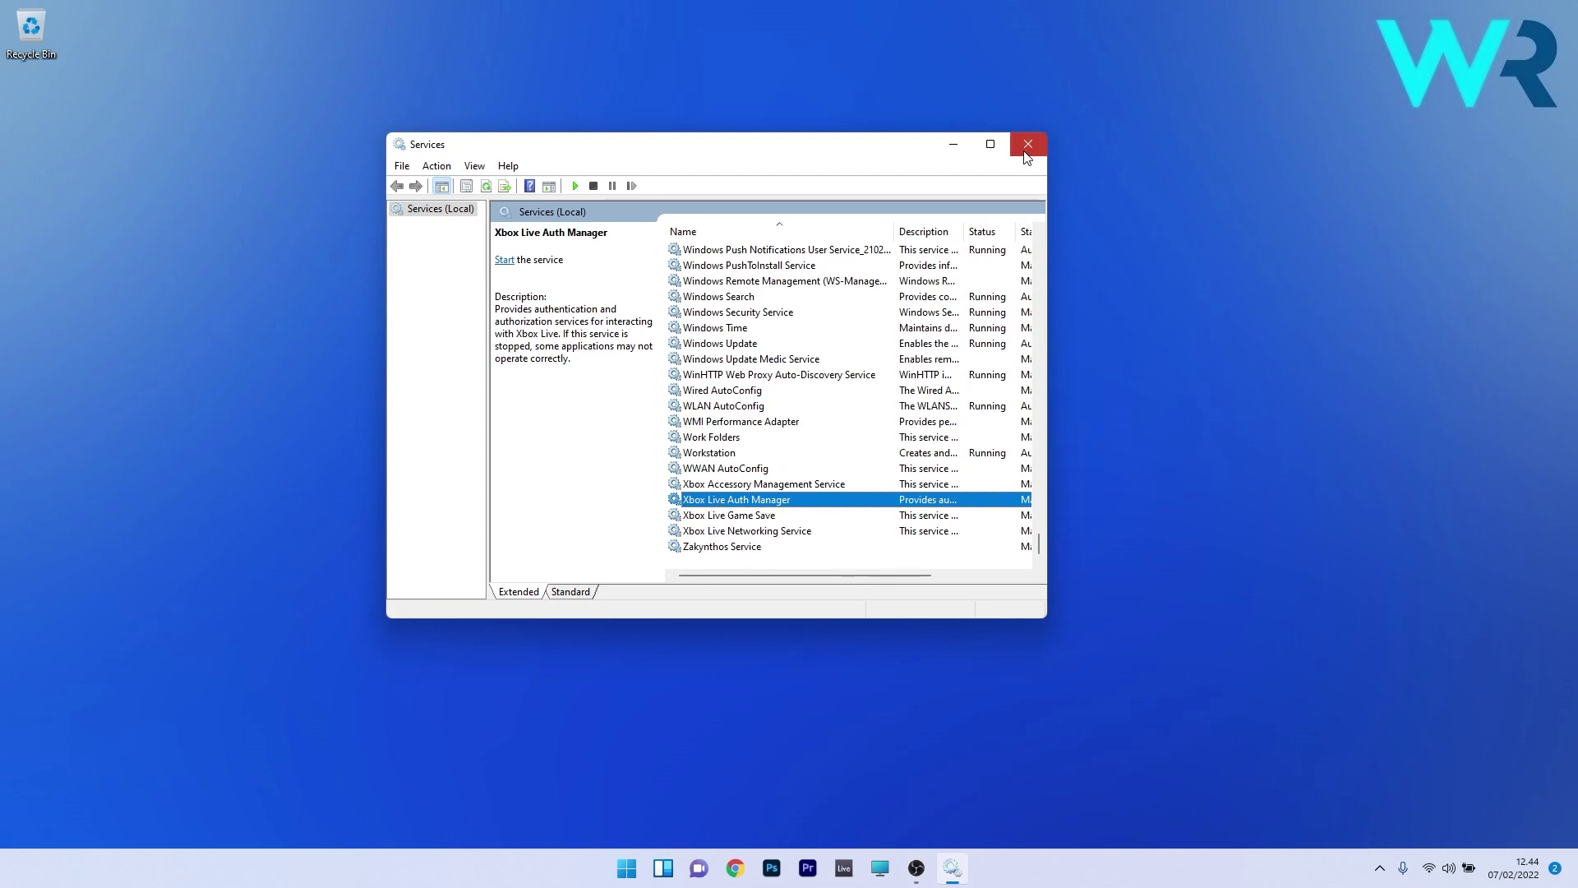
click(1025, 152)
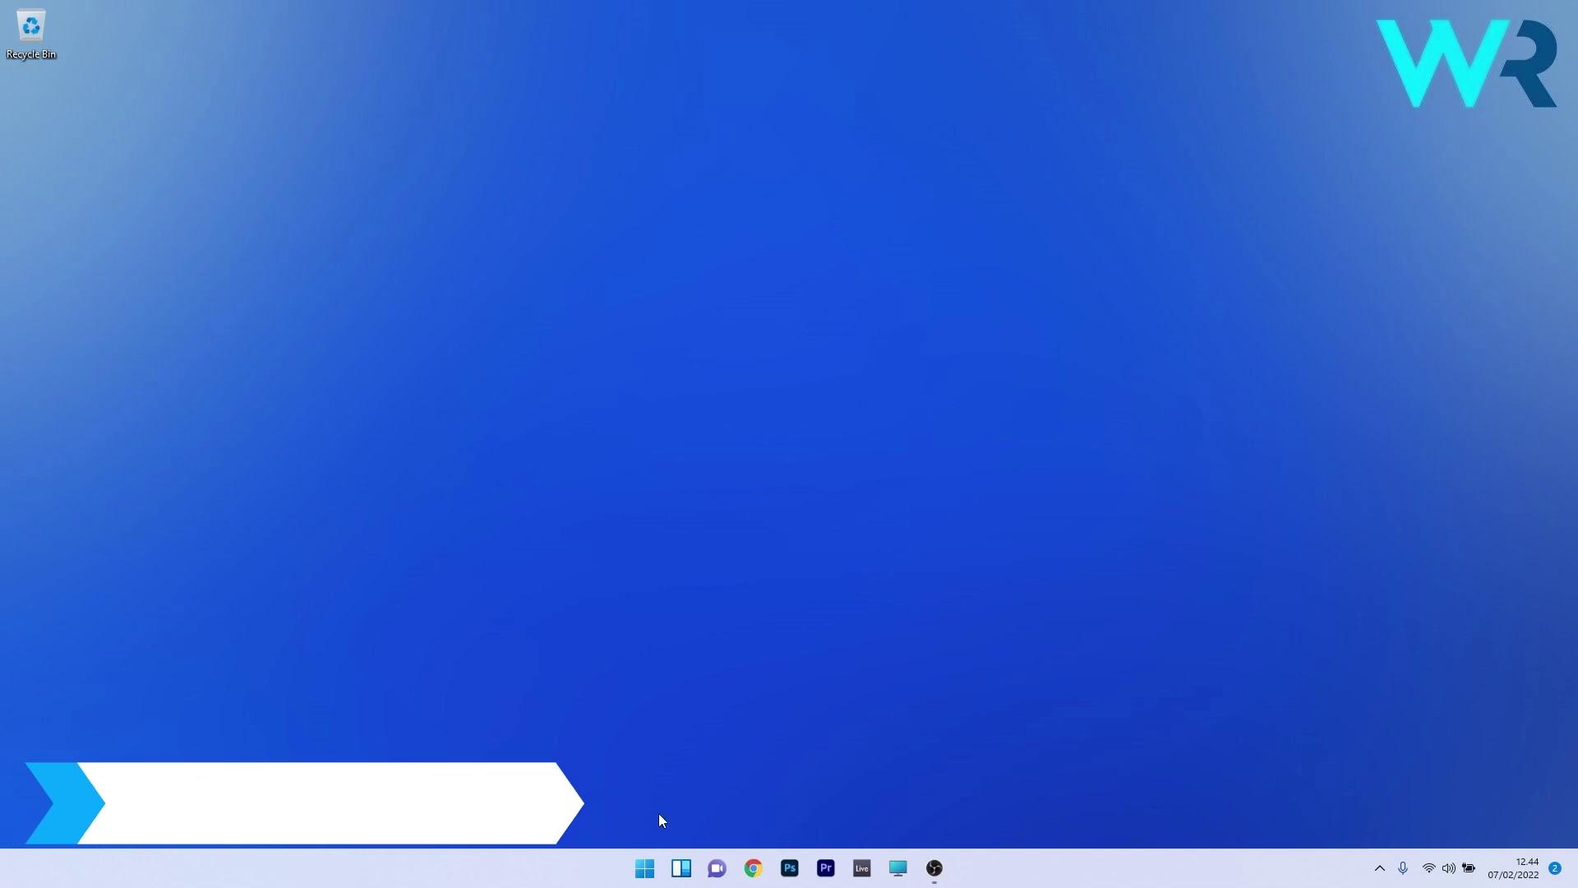
click(645, 868)
click(989, 387)
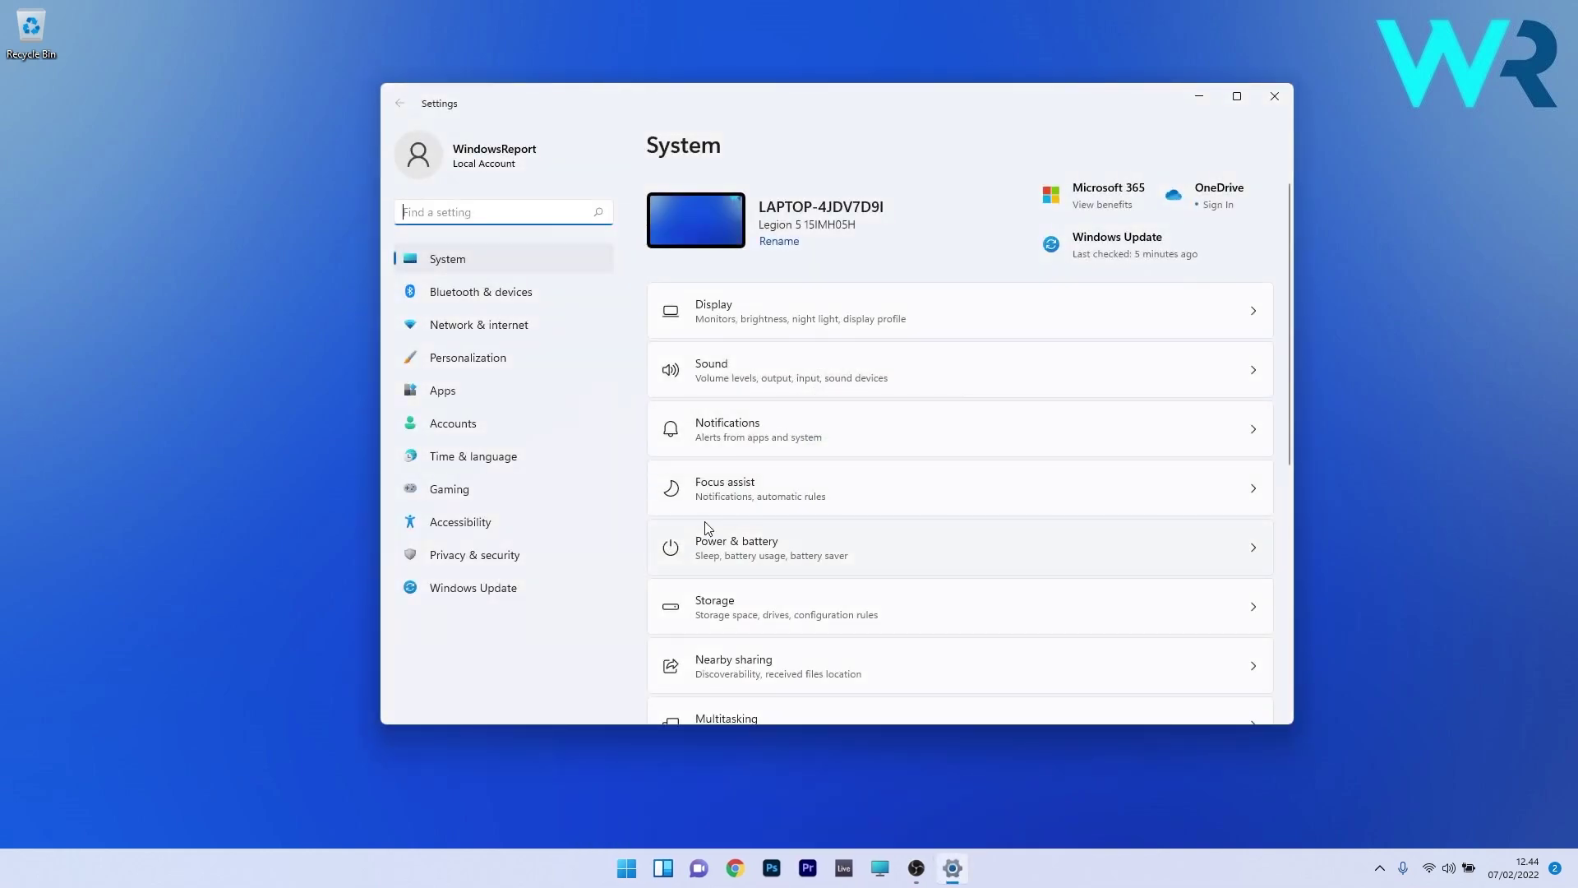
- Filter the installed apps list for 'gaming' and open Gaming Services' Advanced options
click(459, 396)
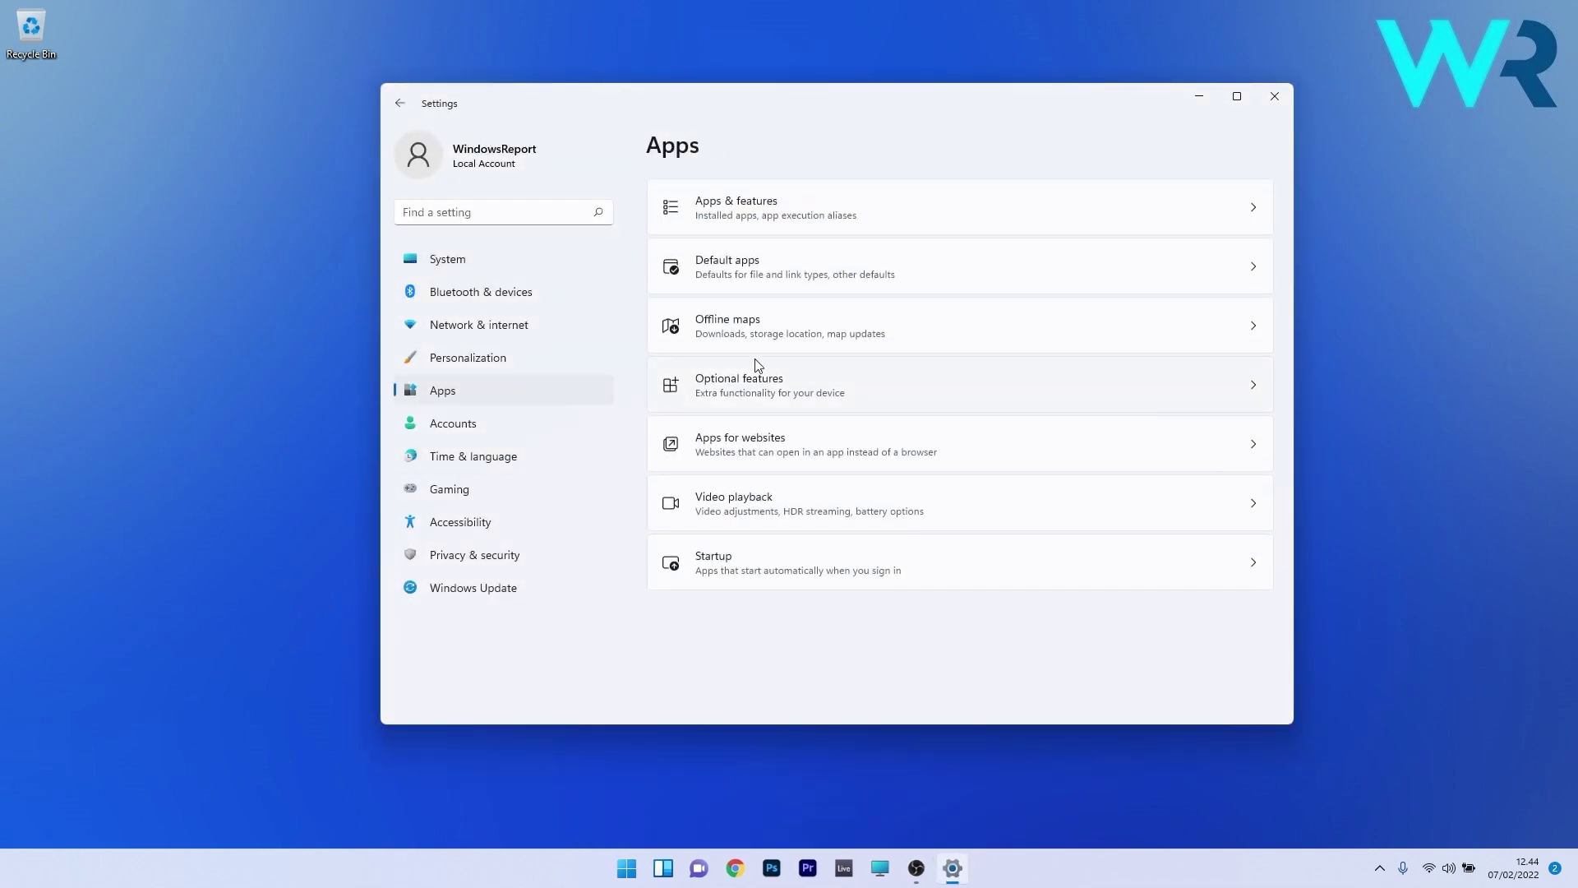
click(885, 212)
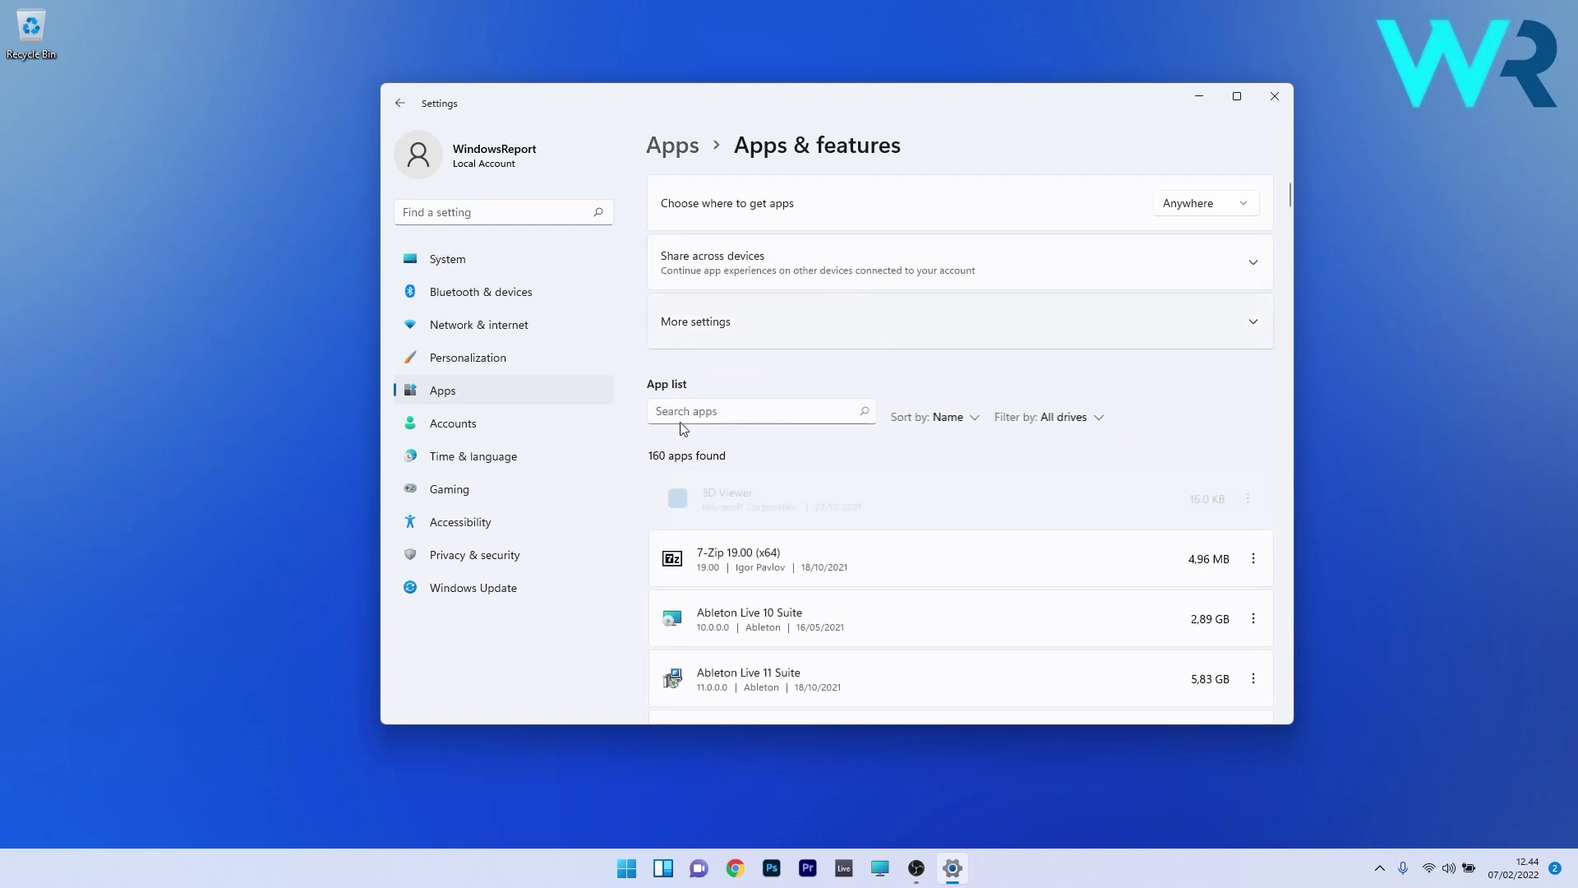
click(743, 411)
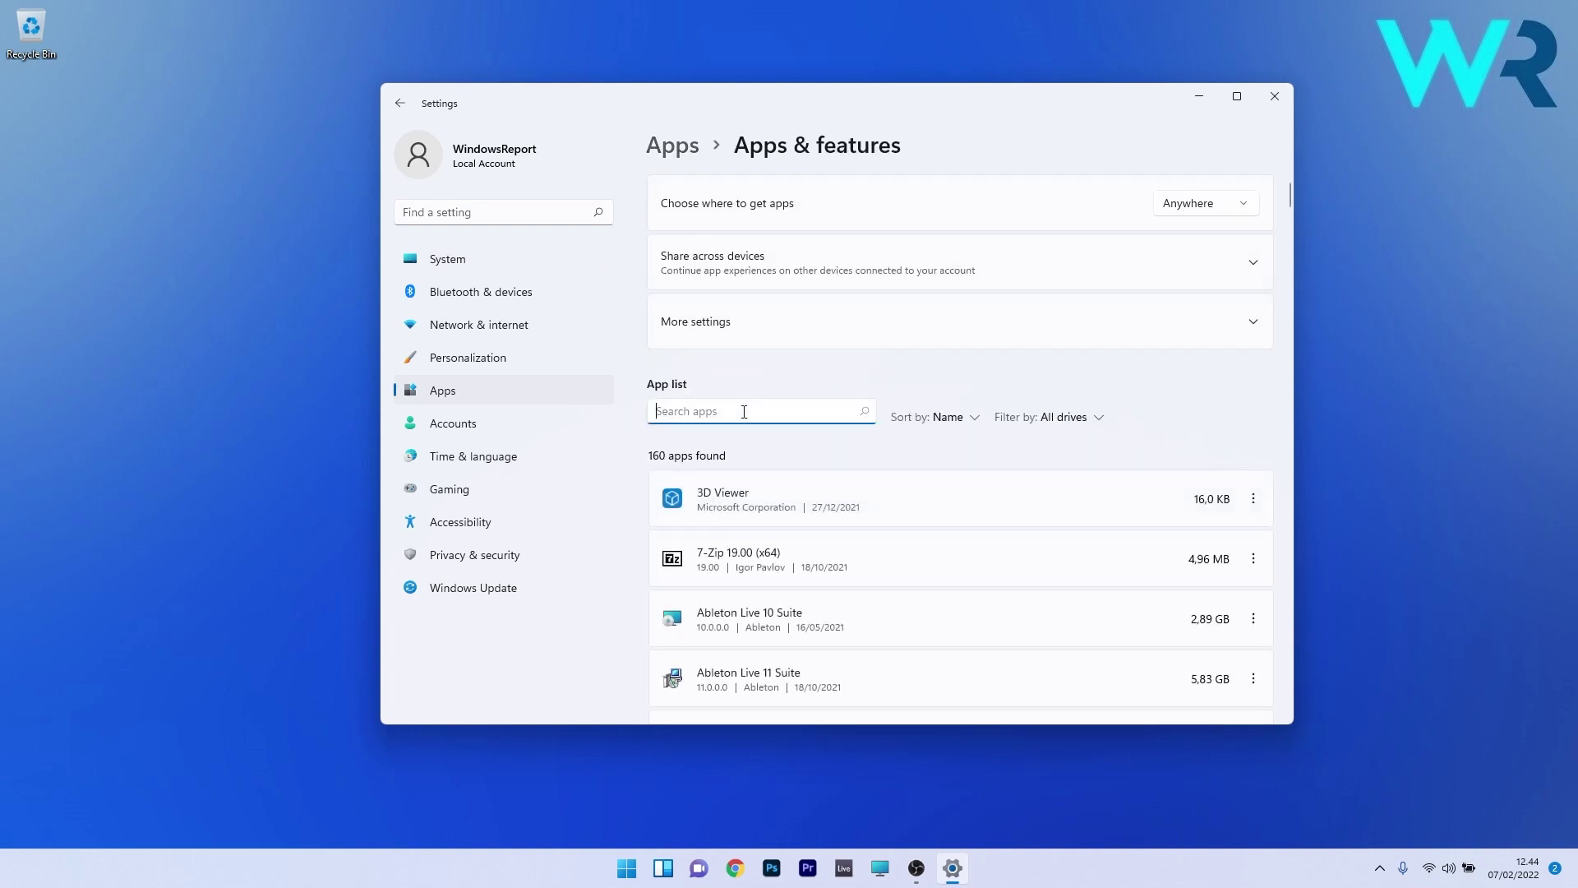
text(gaming)
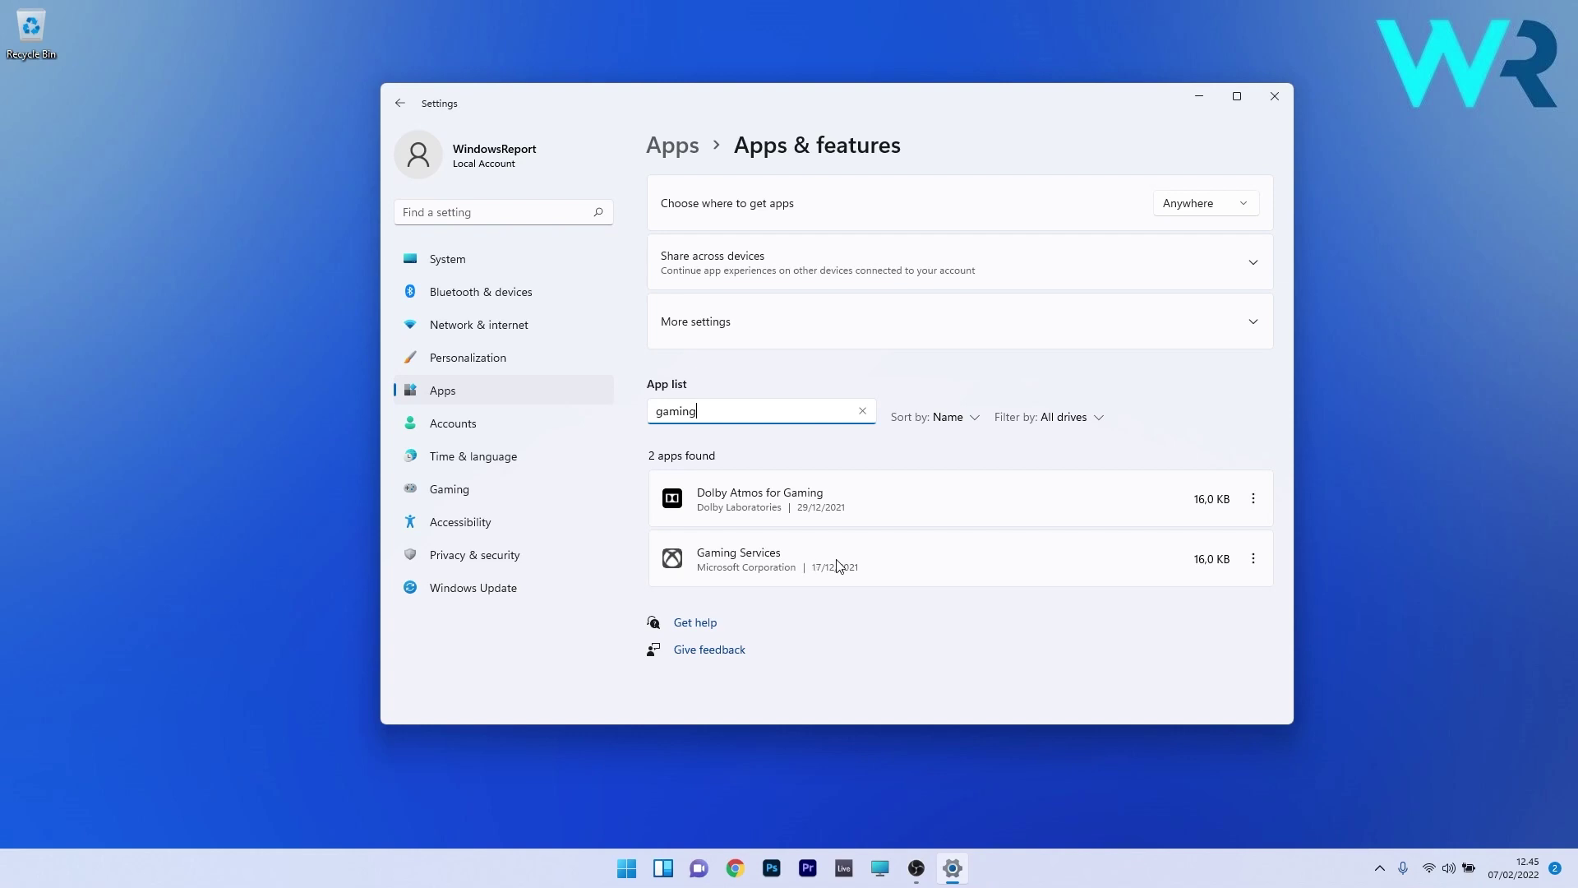
click(1254, 559)
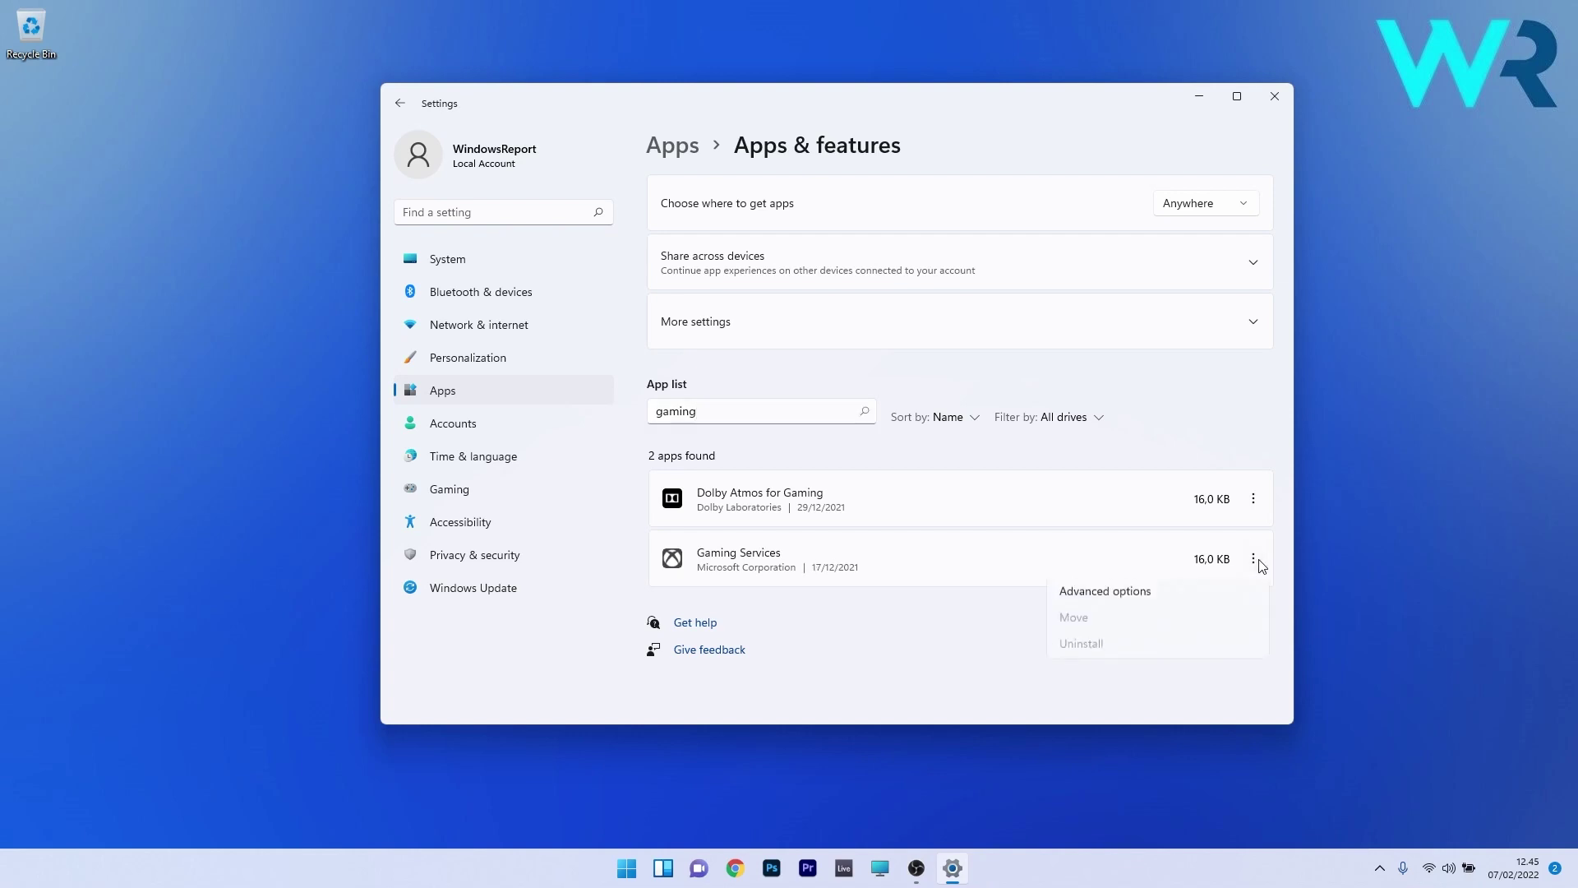
click(1167, 602)
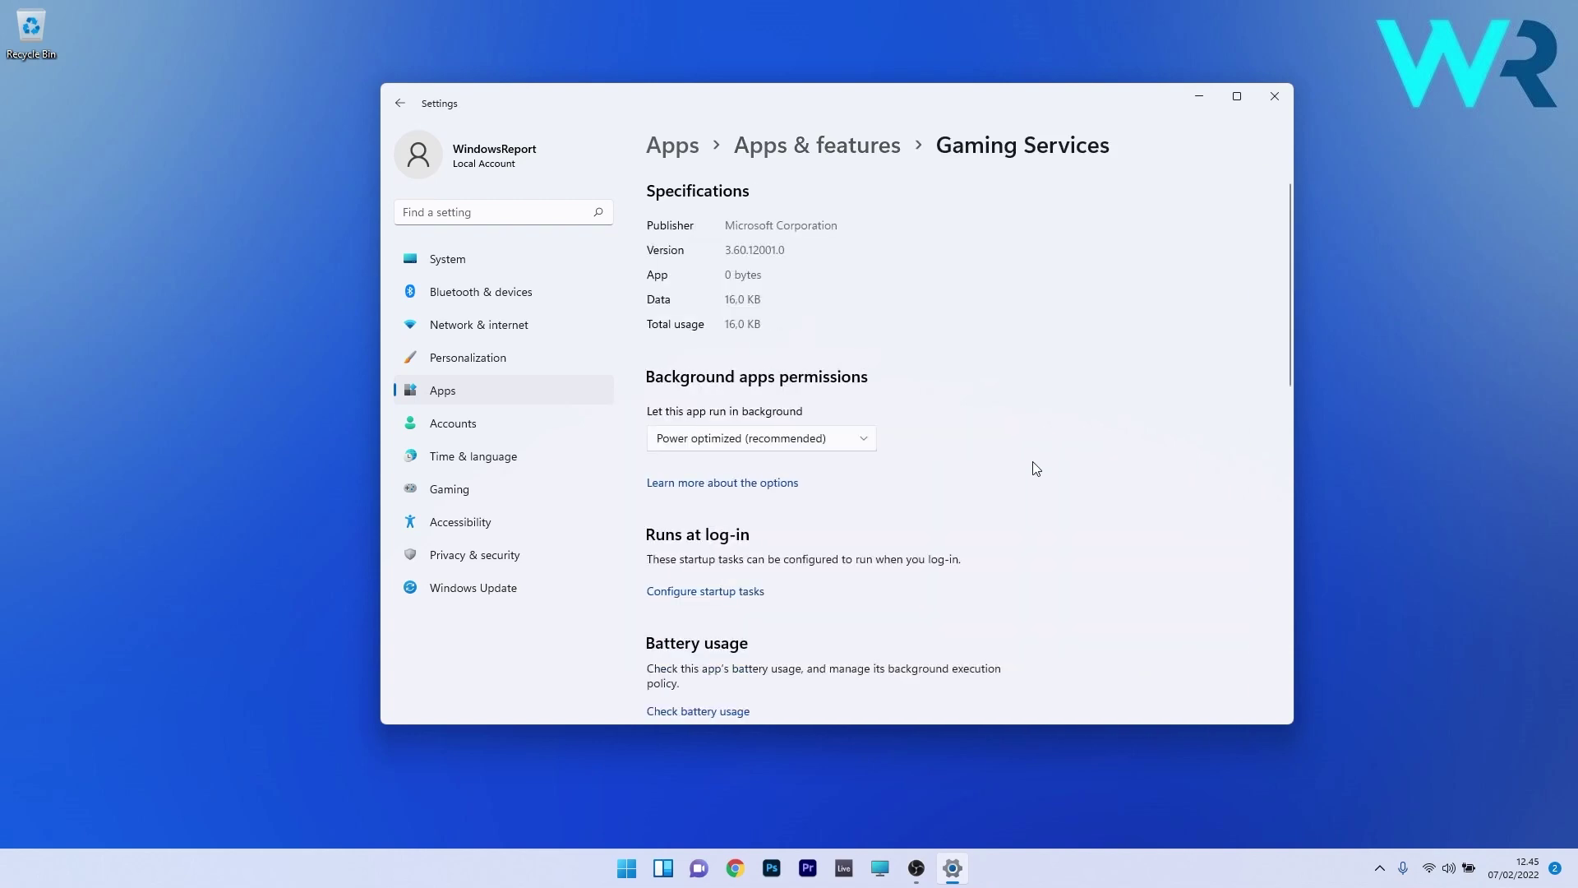
- Scroll down to the Gaming Services Reset section, then close Settings
scroll(1035, 468, down, 10)
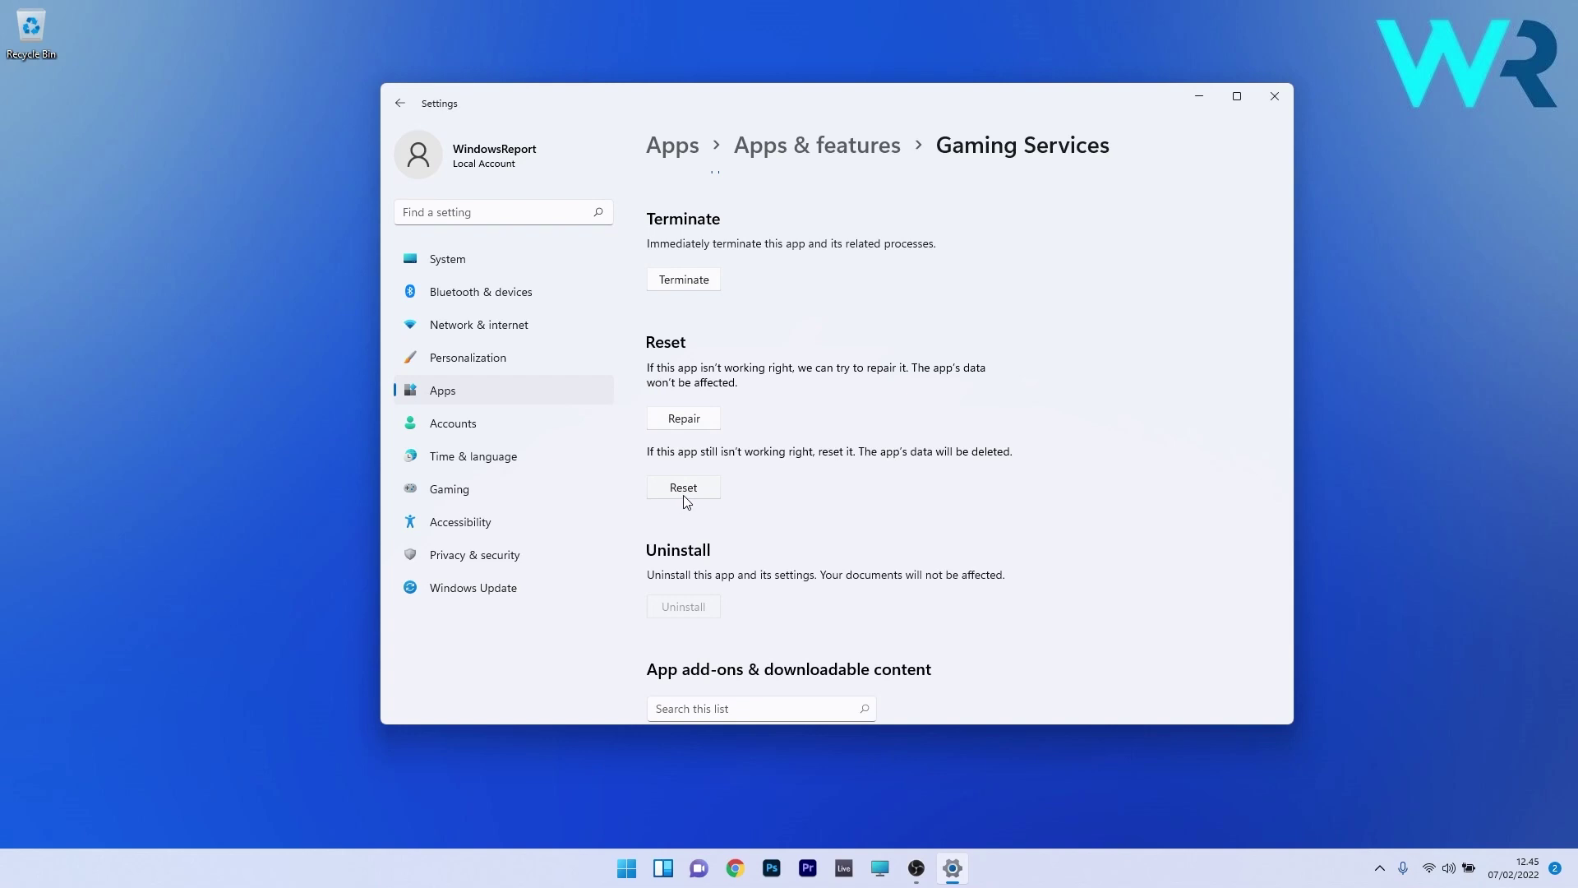
click(1274, 96)
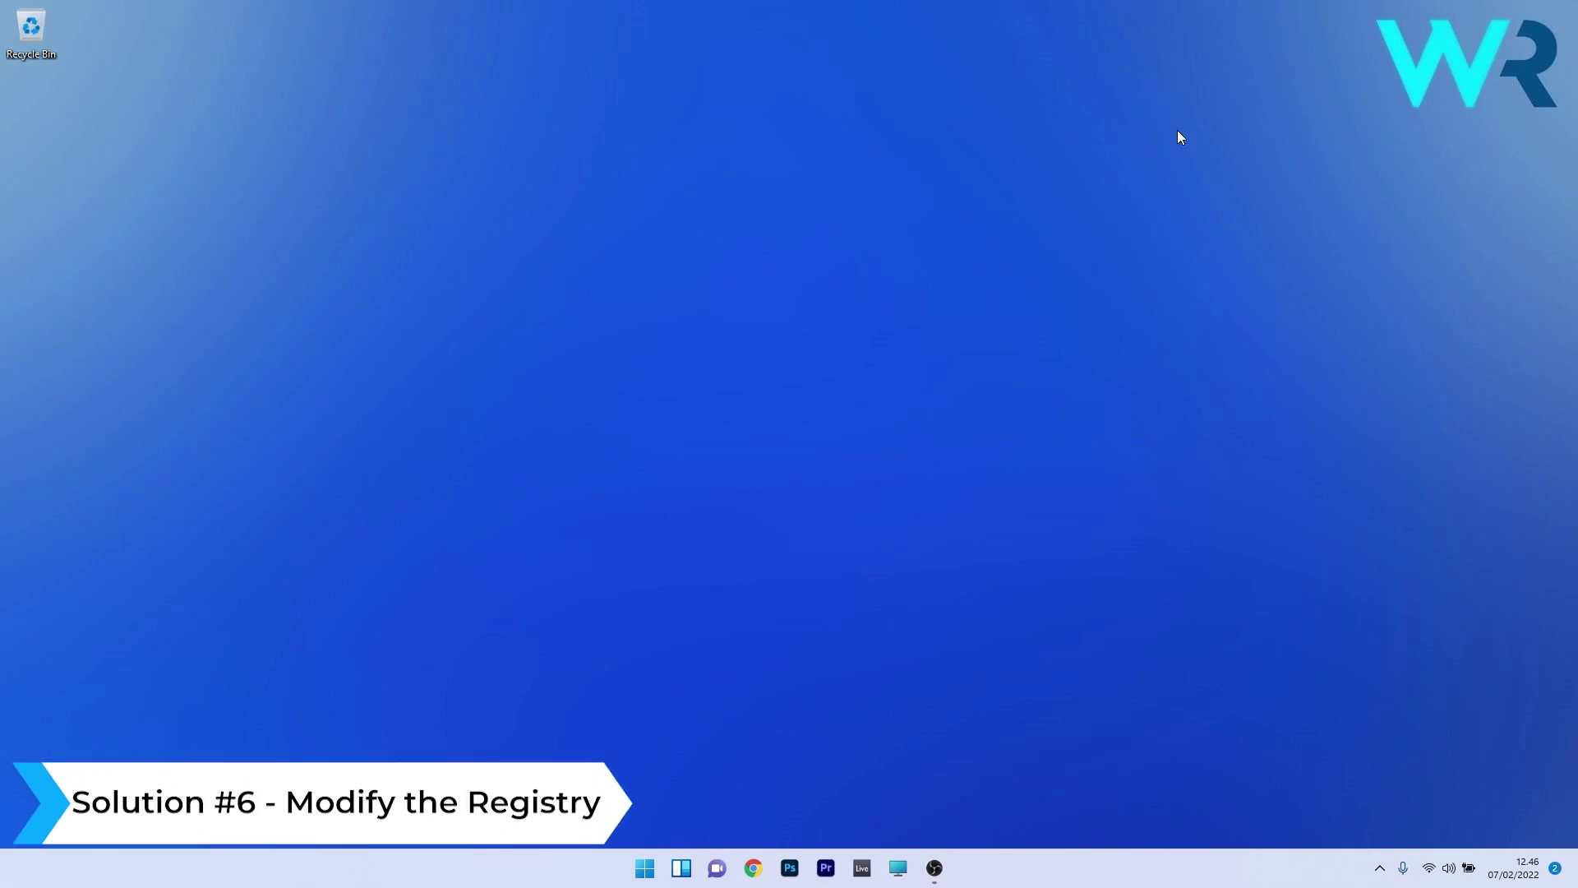
- Launch Registry Editor by searching for regedit
click(643, 871)
text(regedit)
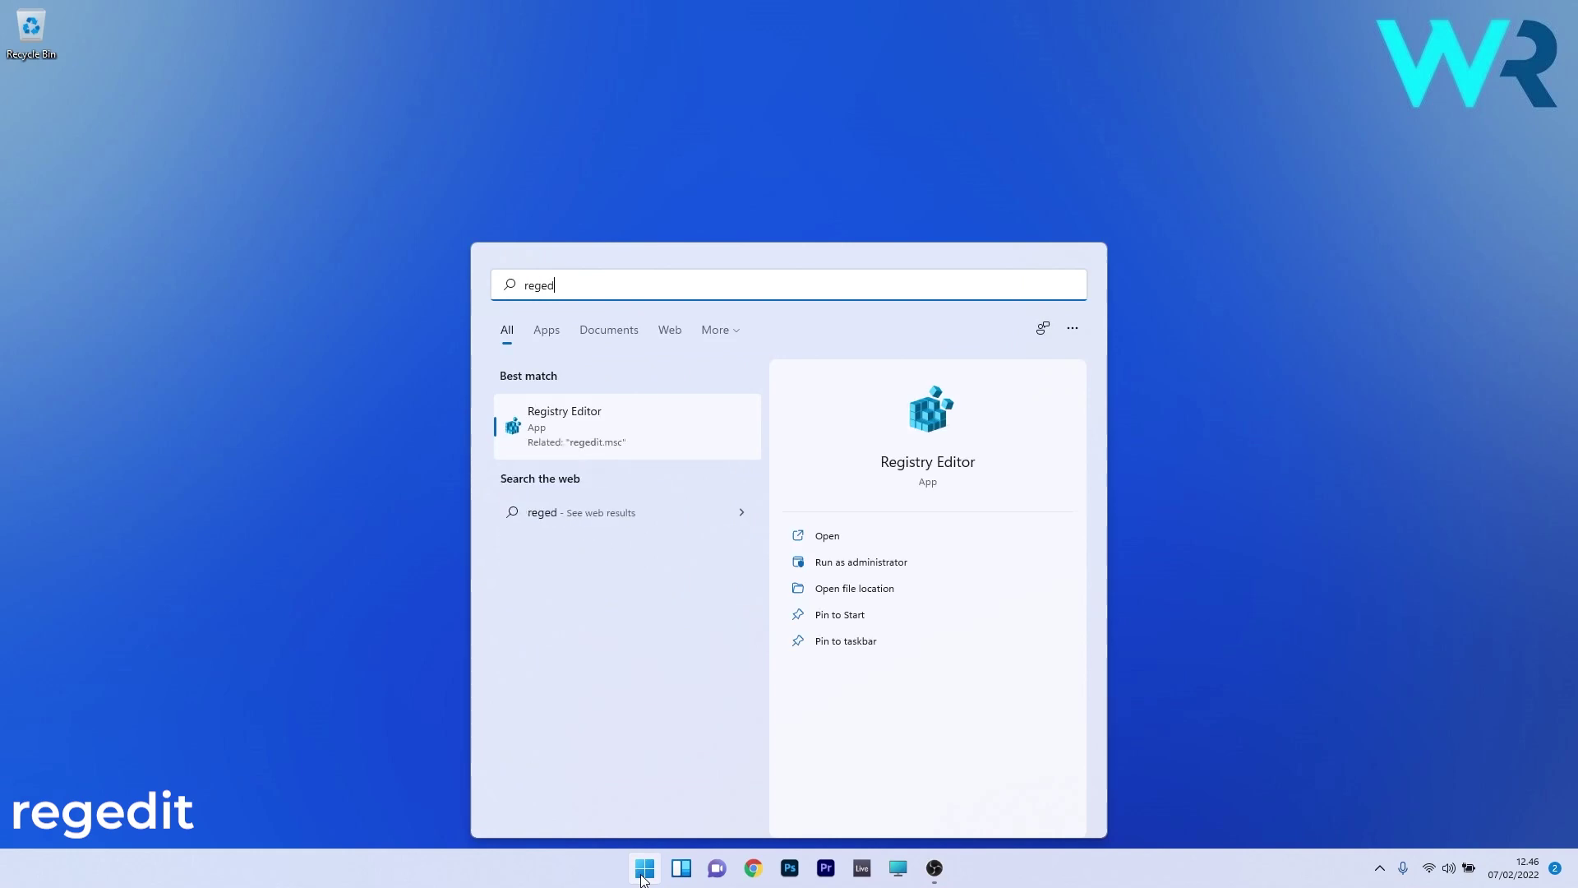
click(612, 425)
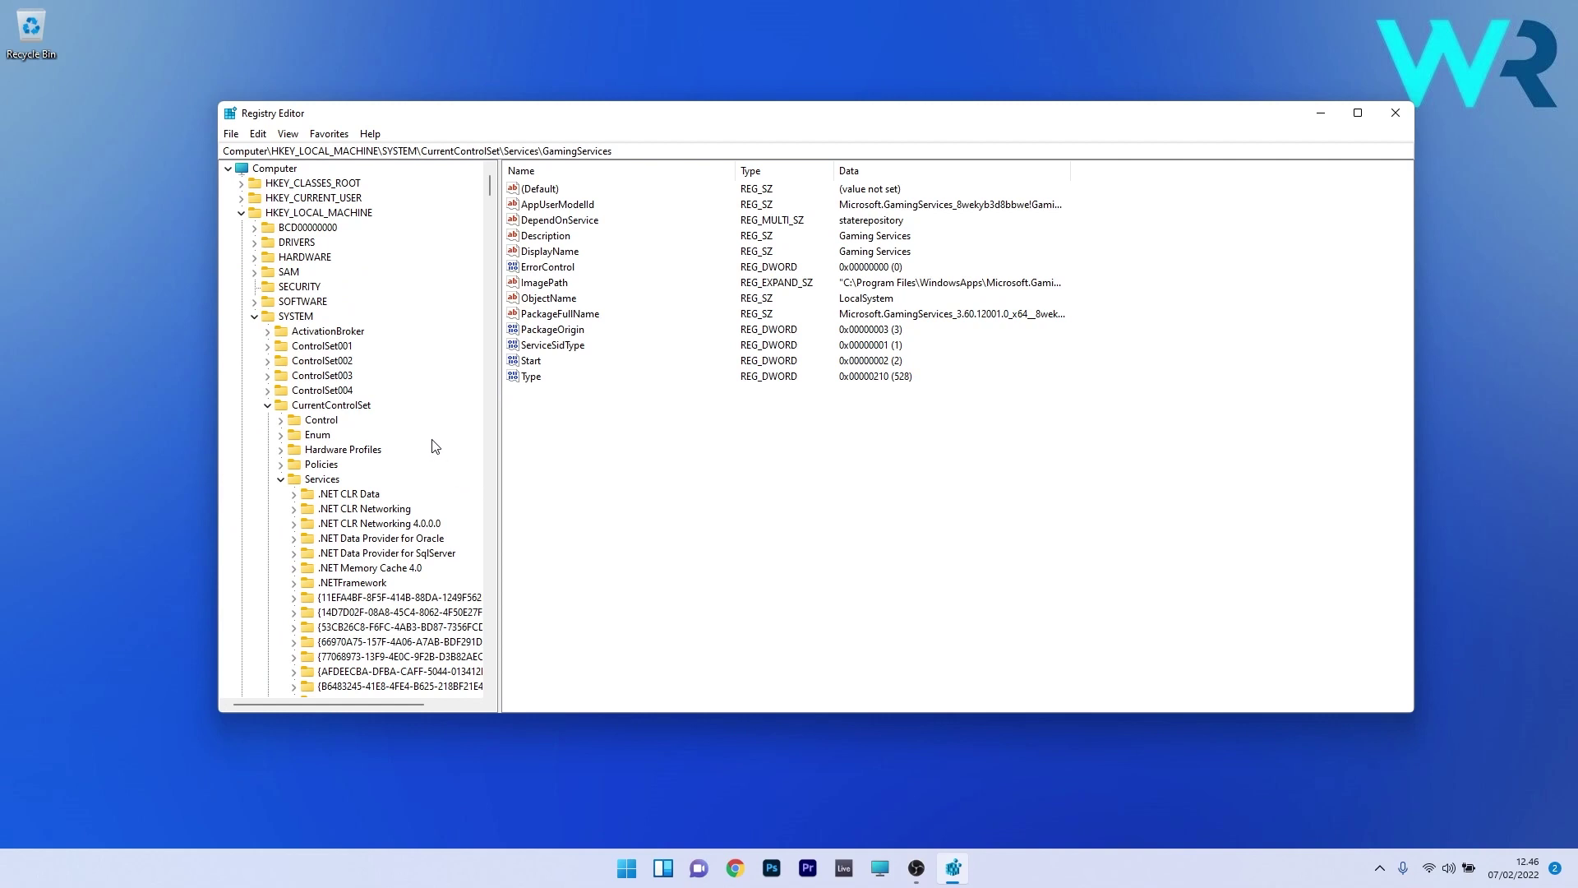
- Navigate HKEY_LOCAL_MACHINE\SYSTEM\CurrentControlSet\Services down to the GamingServices key
click(329, 213)
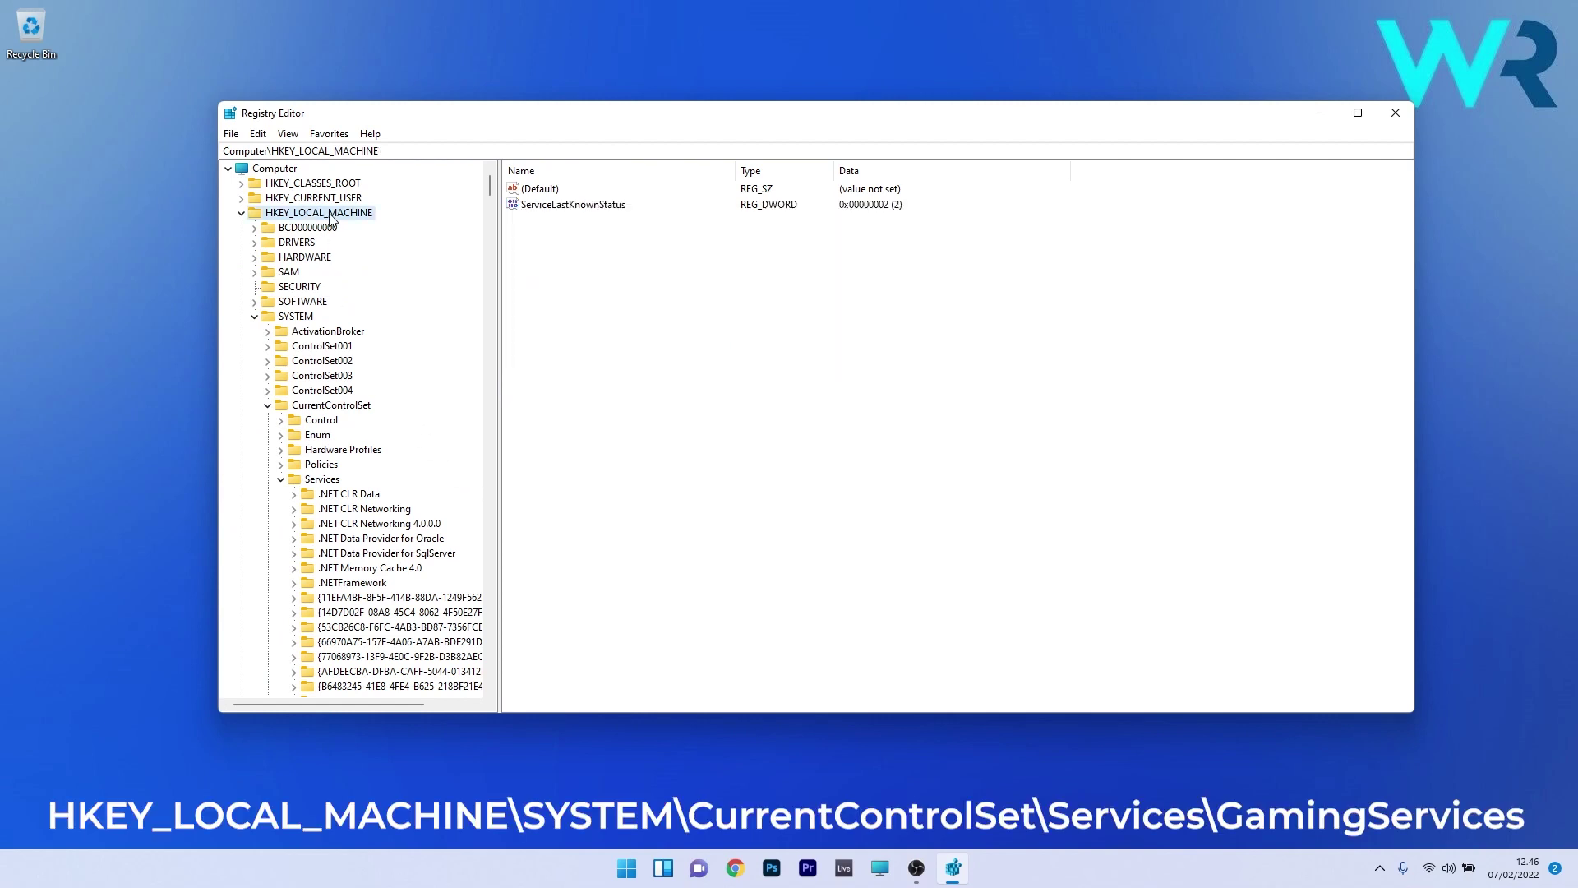
click(298, 318)
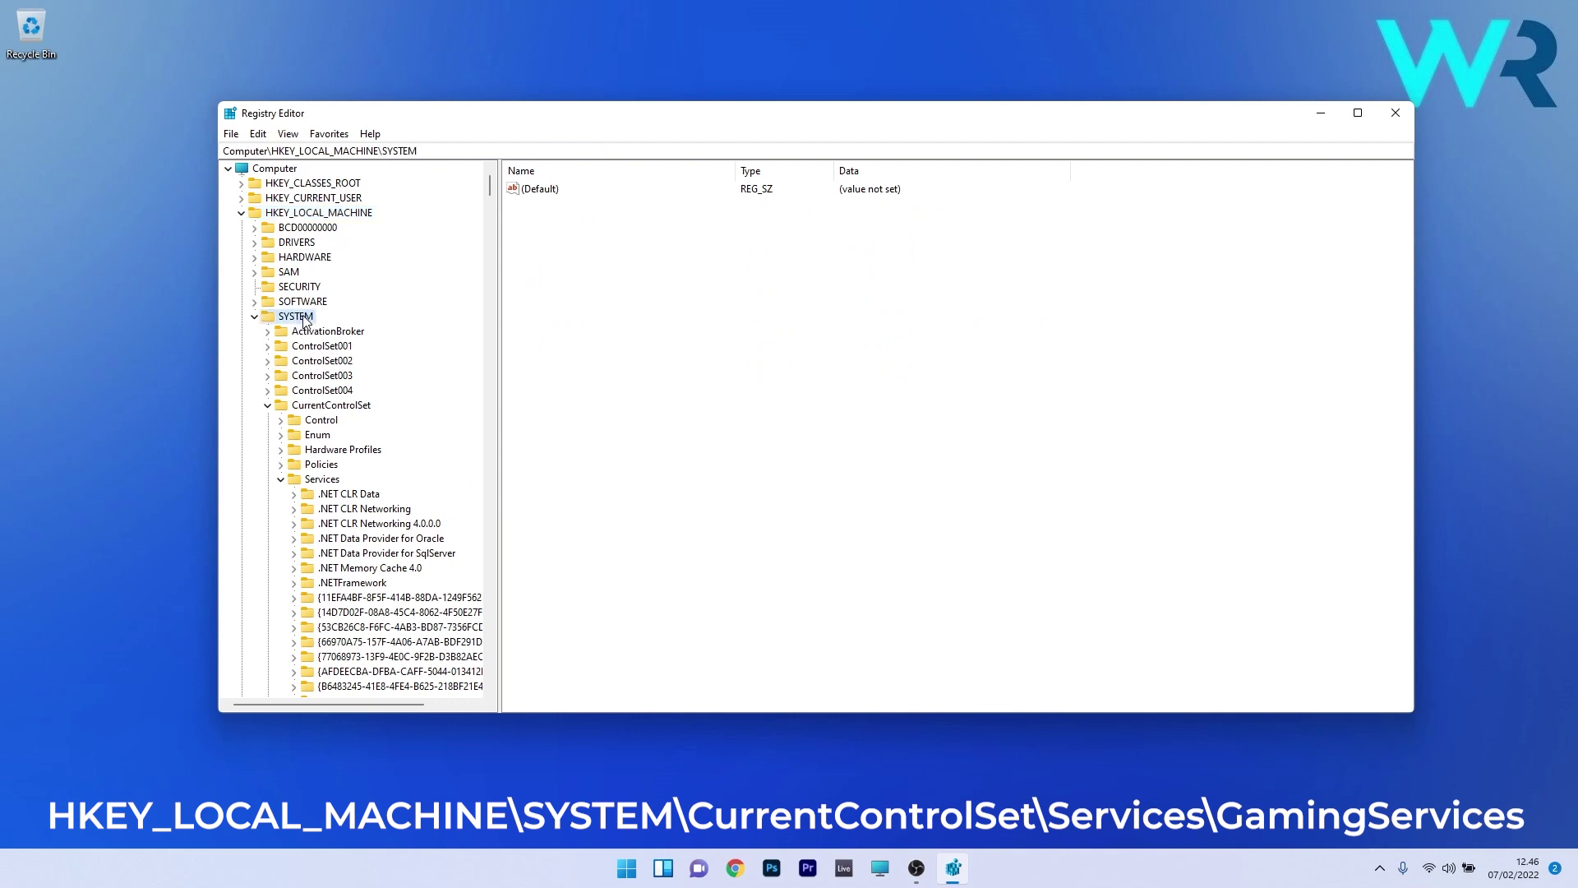
click(338, 410)
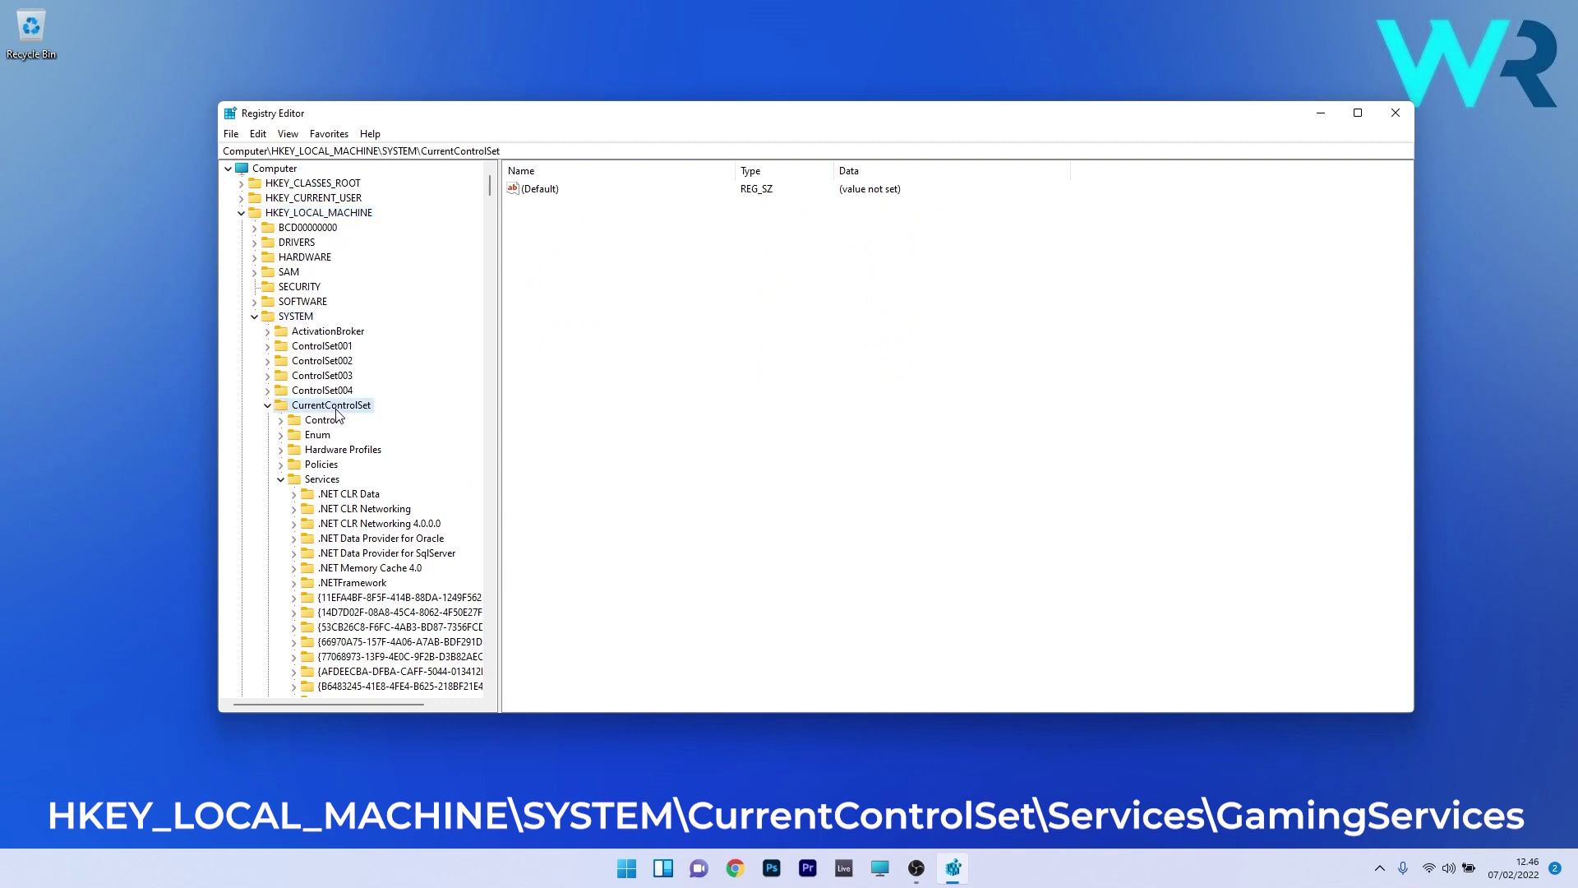
click(321, 482)
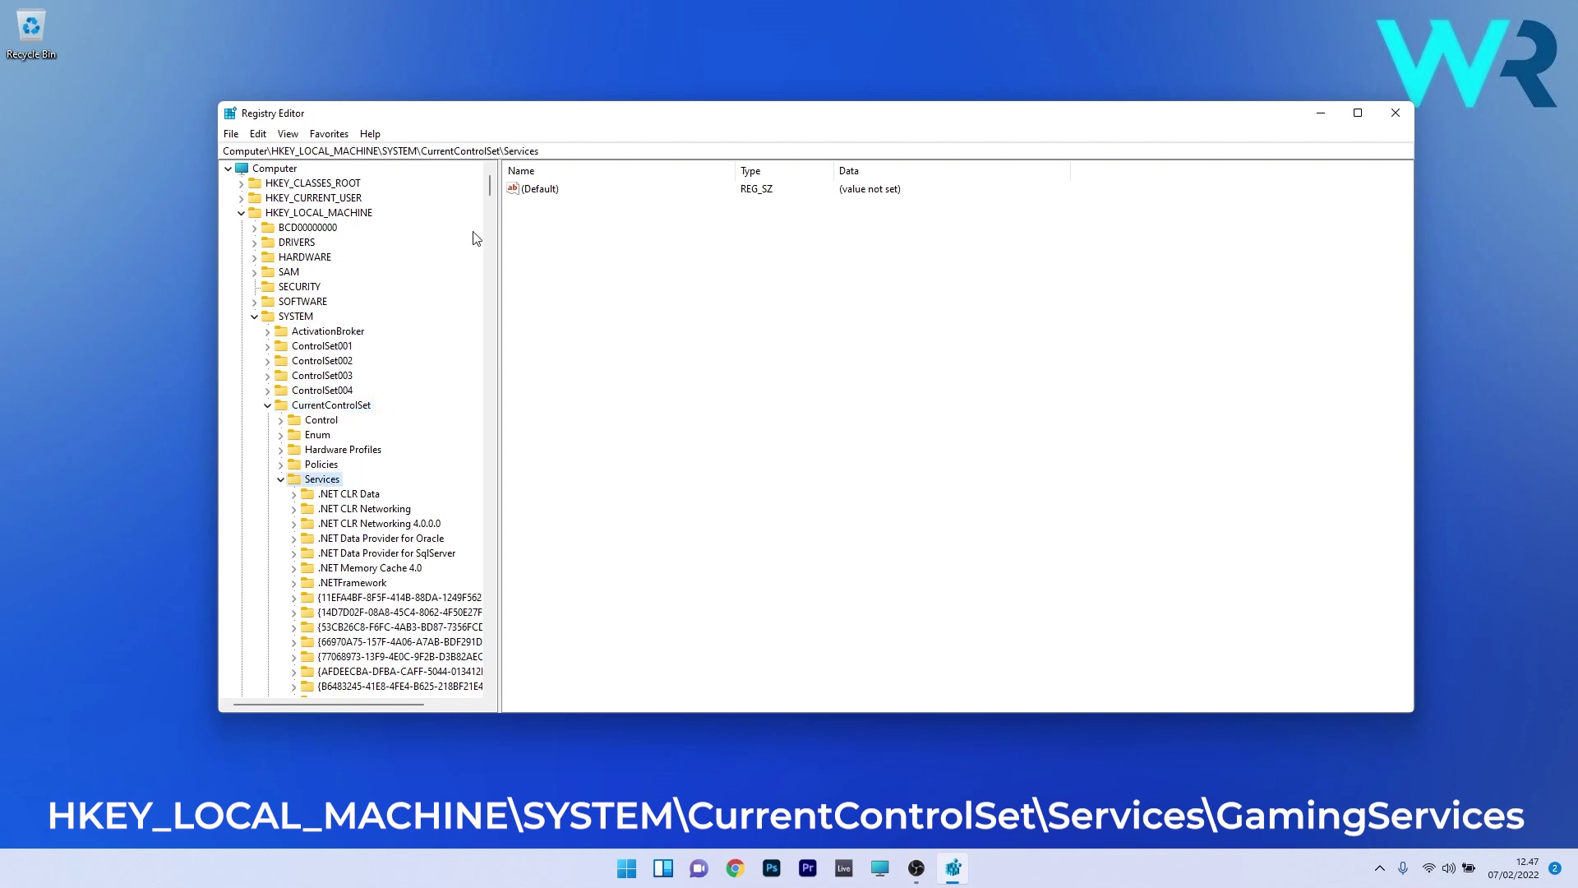
text(gameflt)
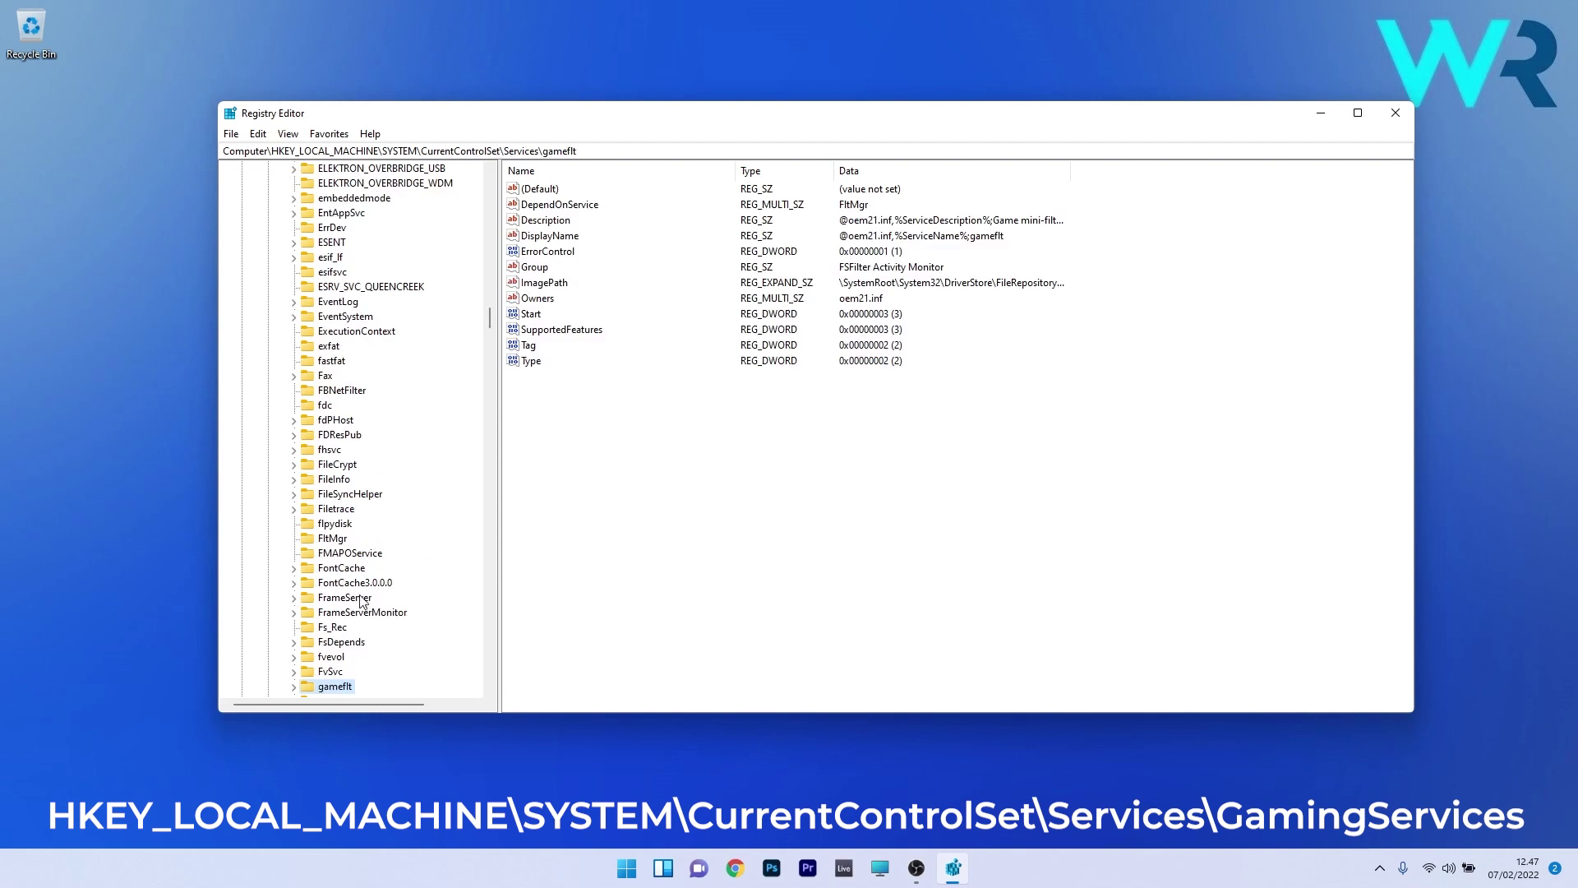
scroll(378, 466, down, 4)
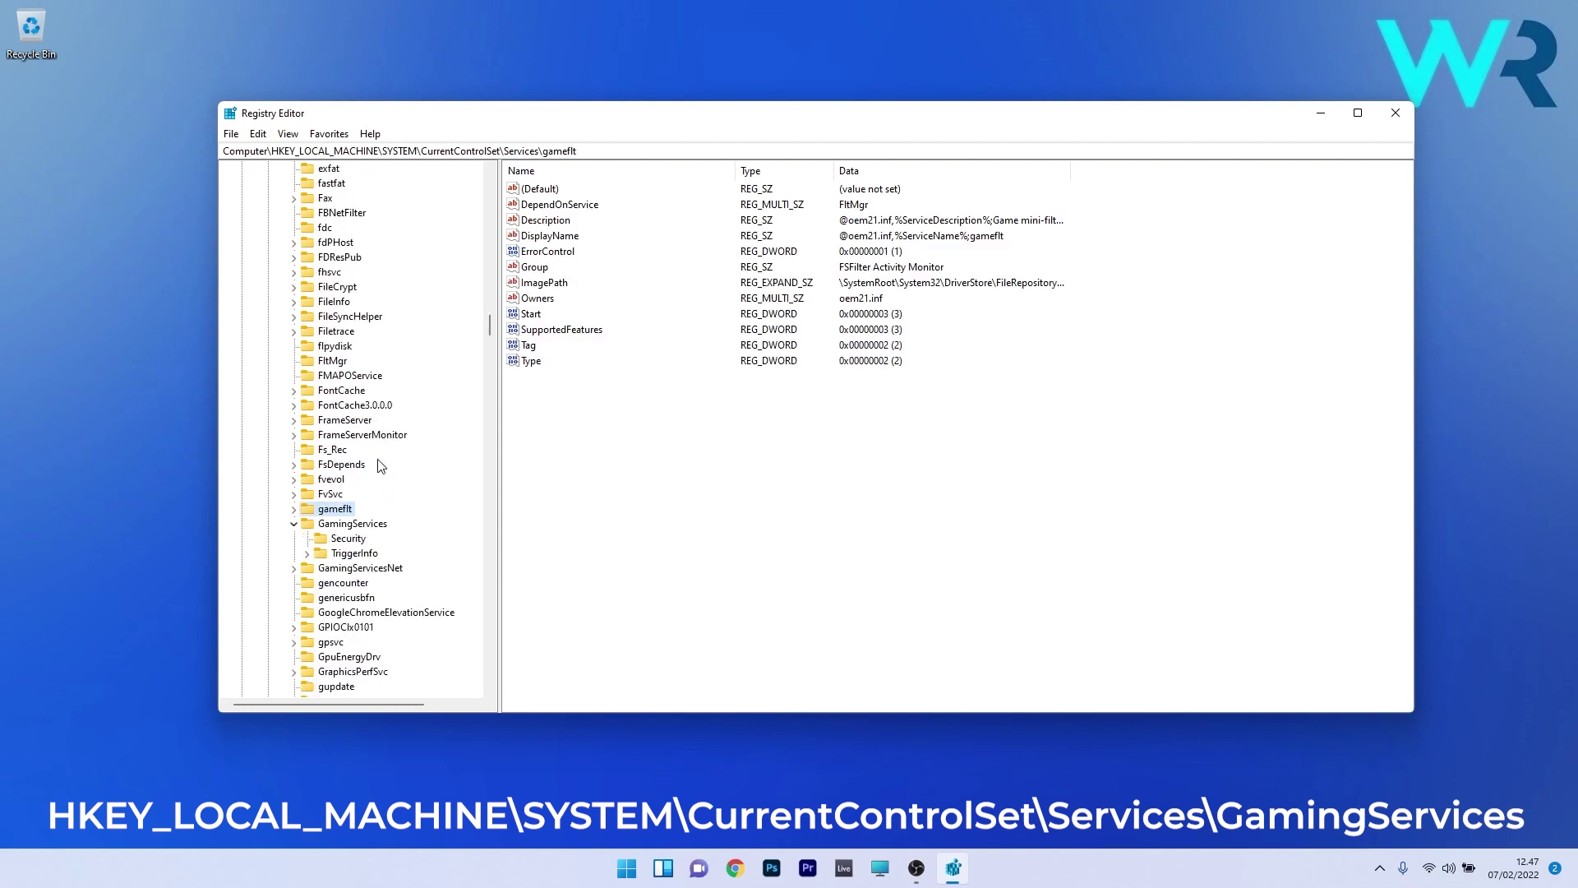
click(362, 525)
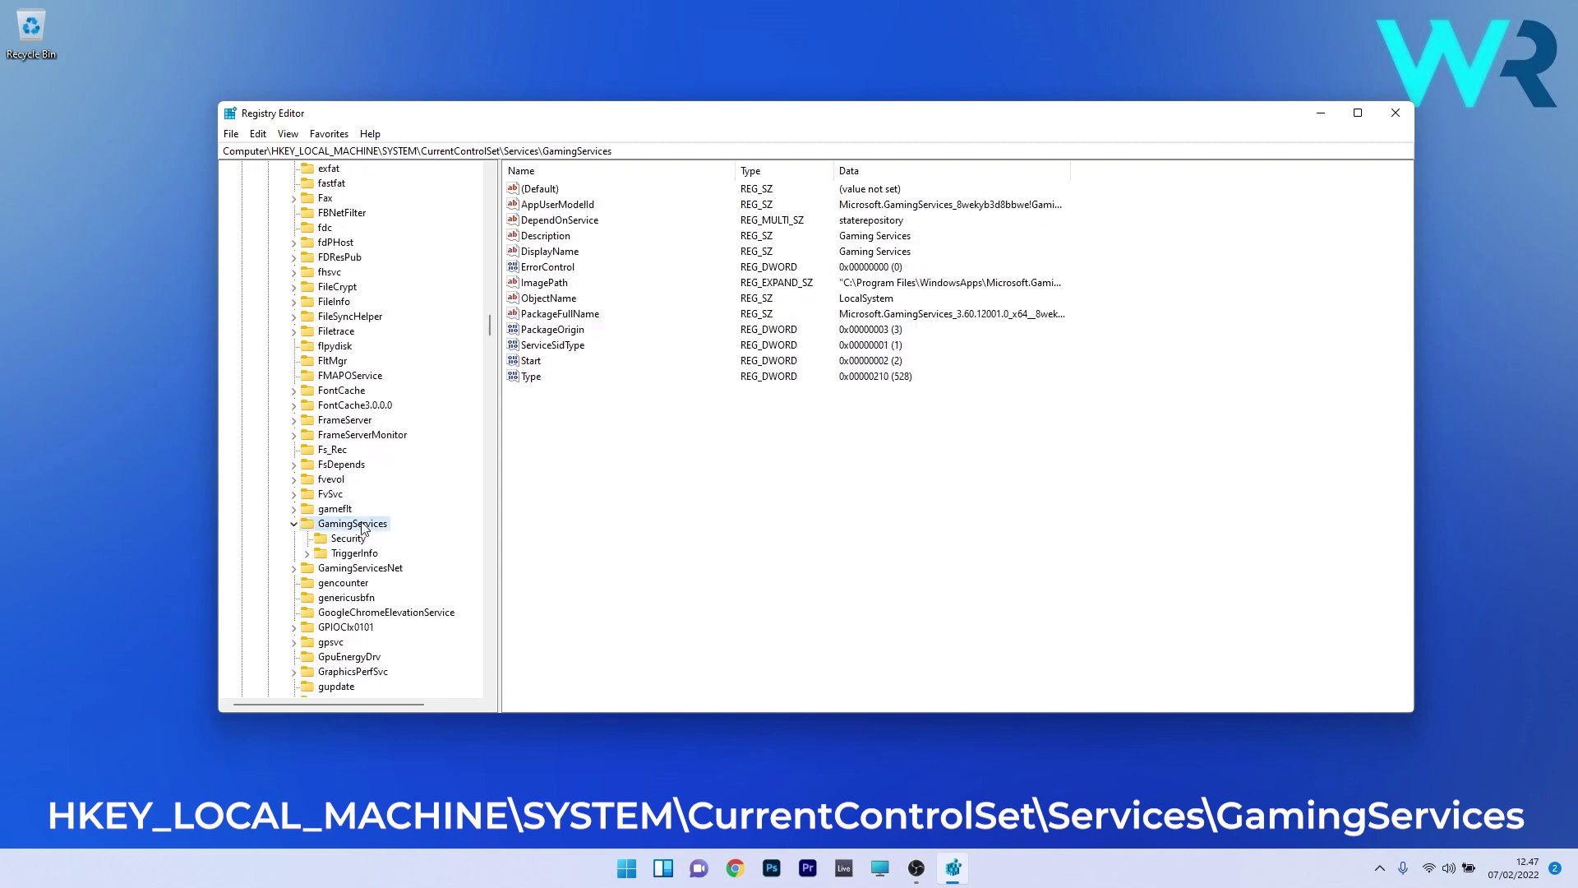
right_click(377, 530)
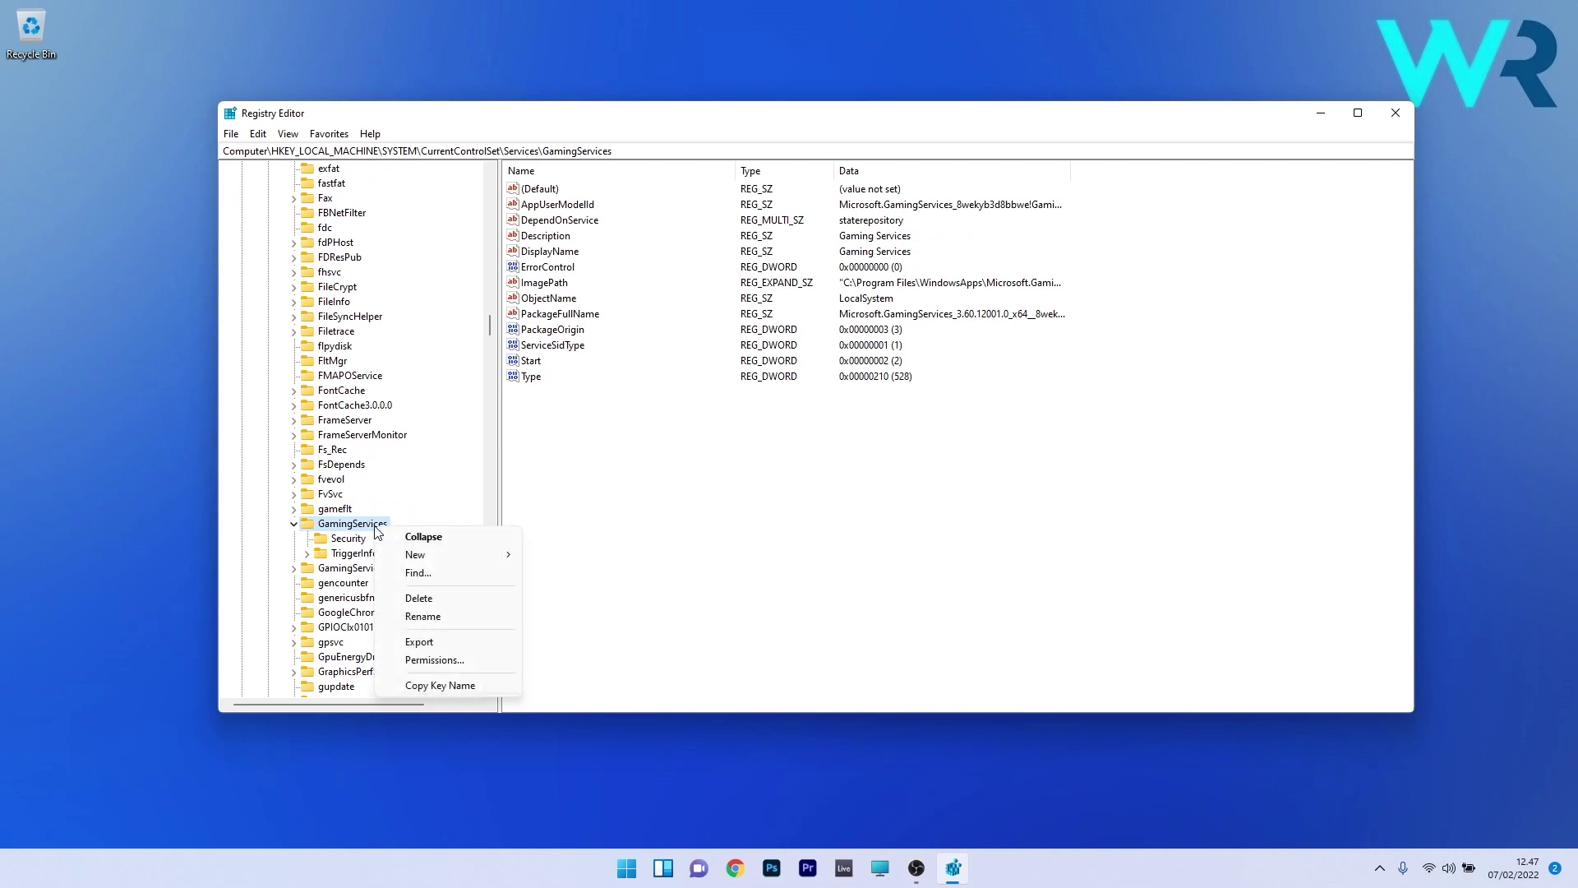
click(418, 600)
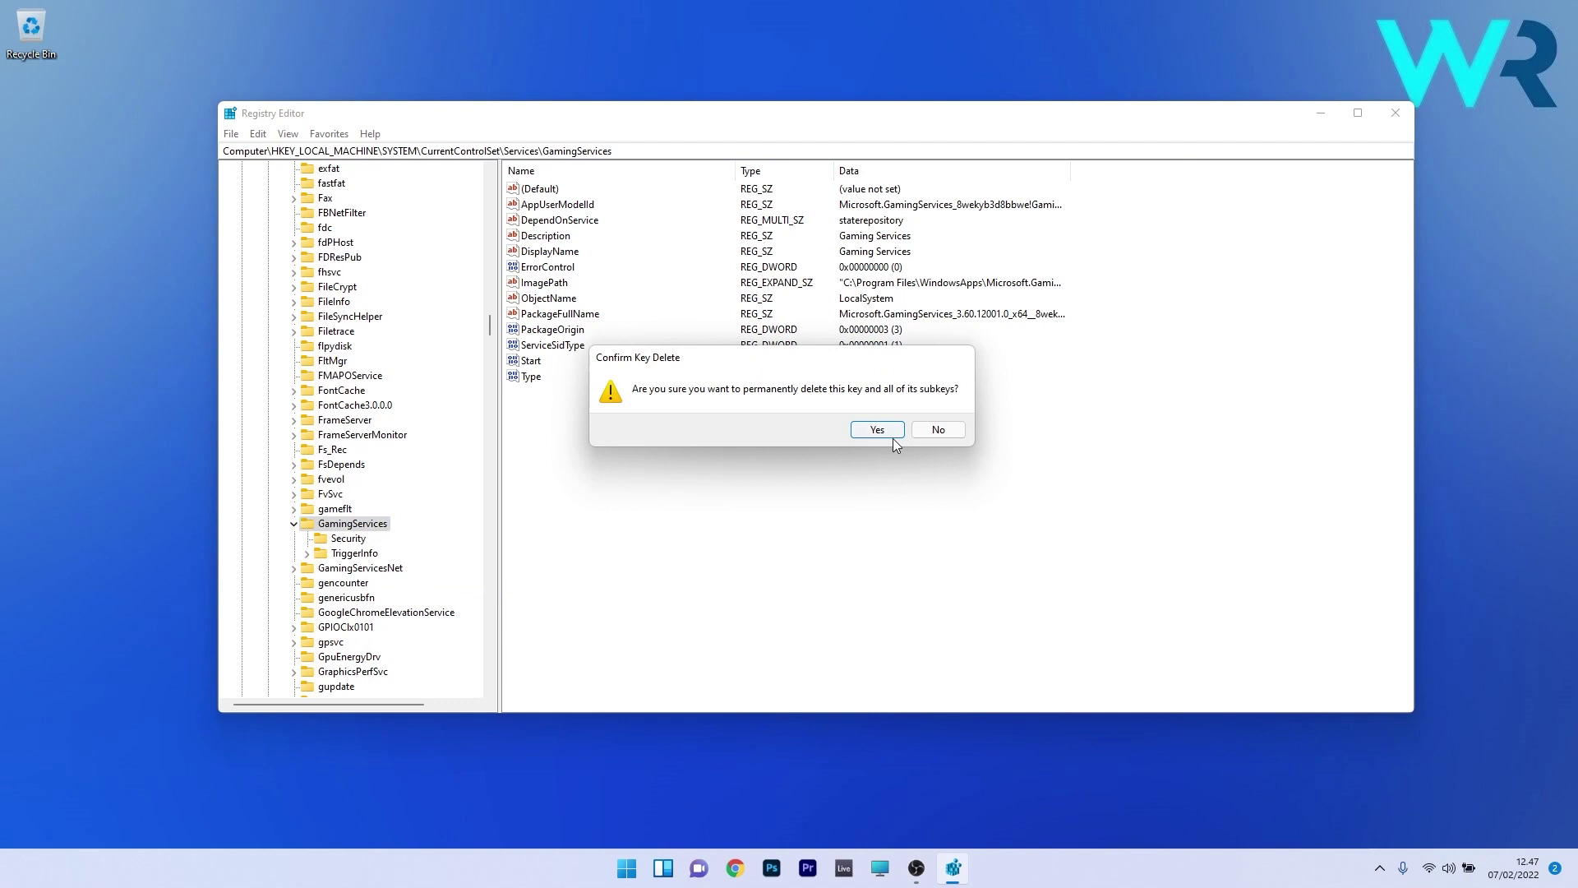
click(950, 432)
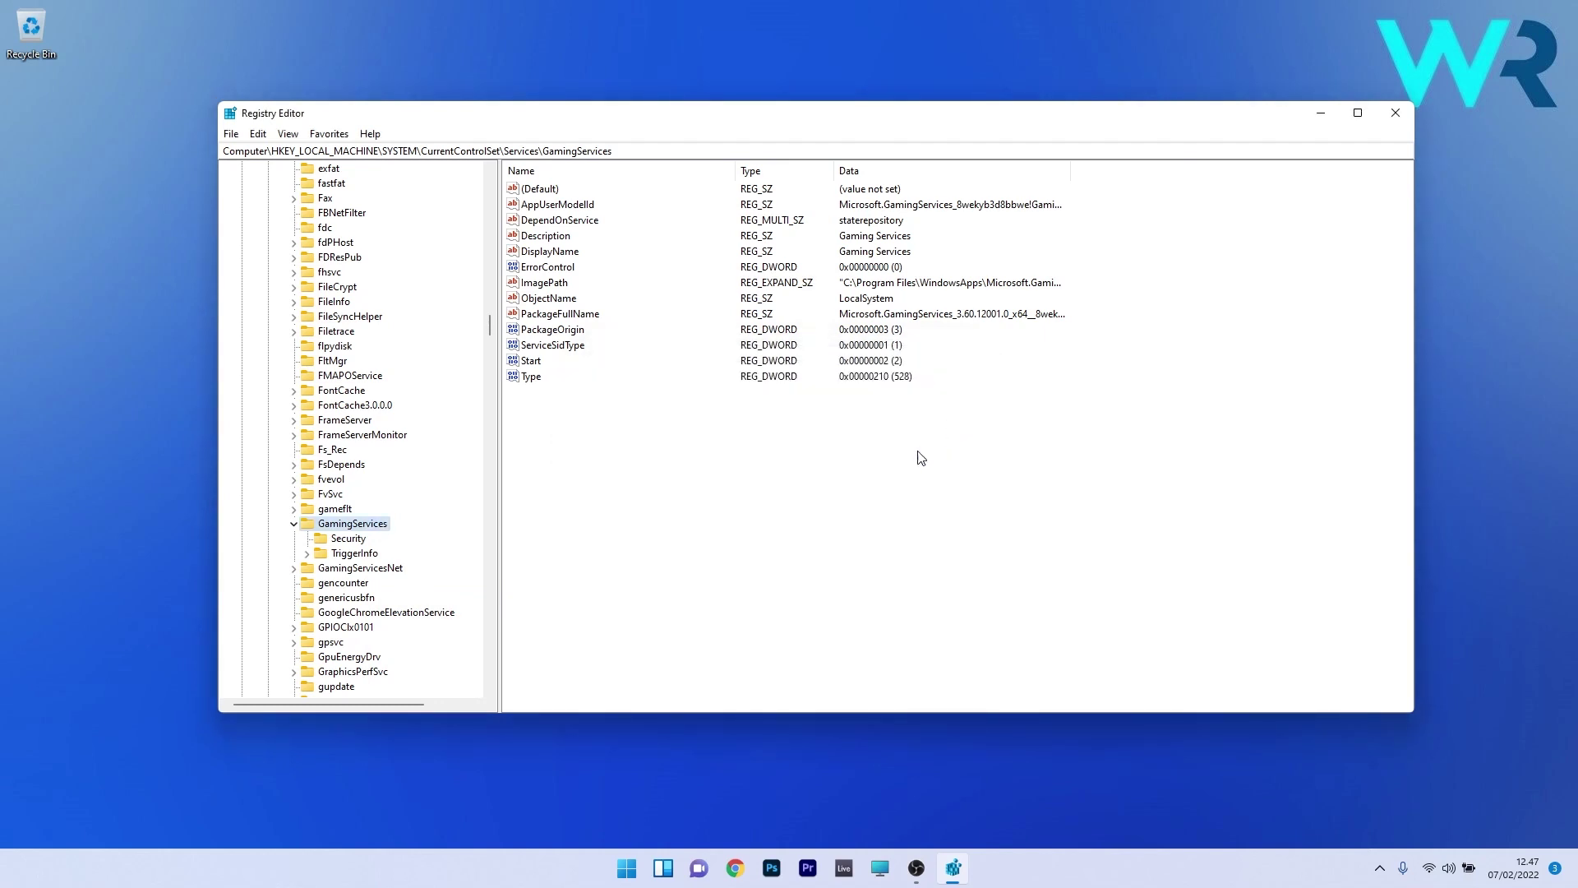
- Begin deleting the GamingServicesNet key, cancel with No, and close Registry Editor
click(358, 568)
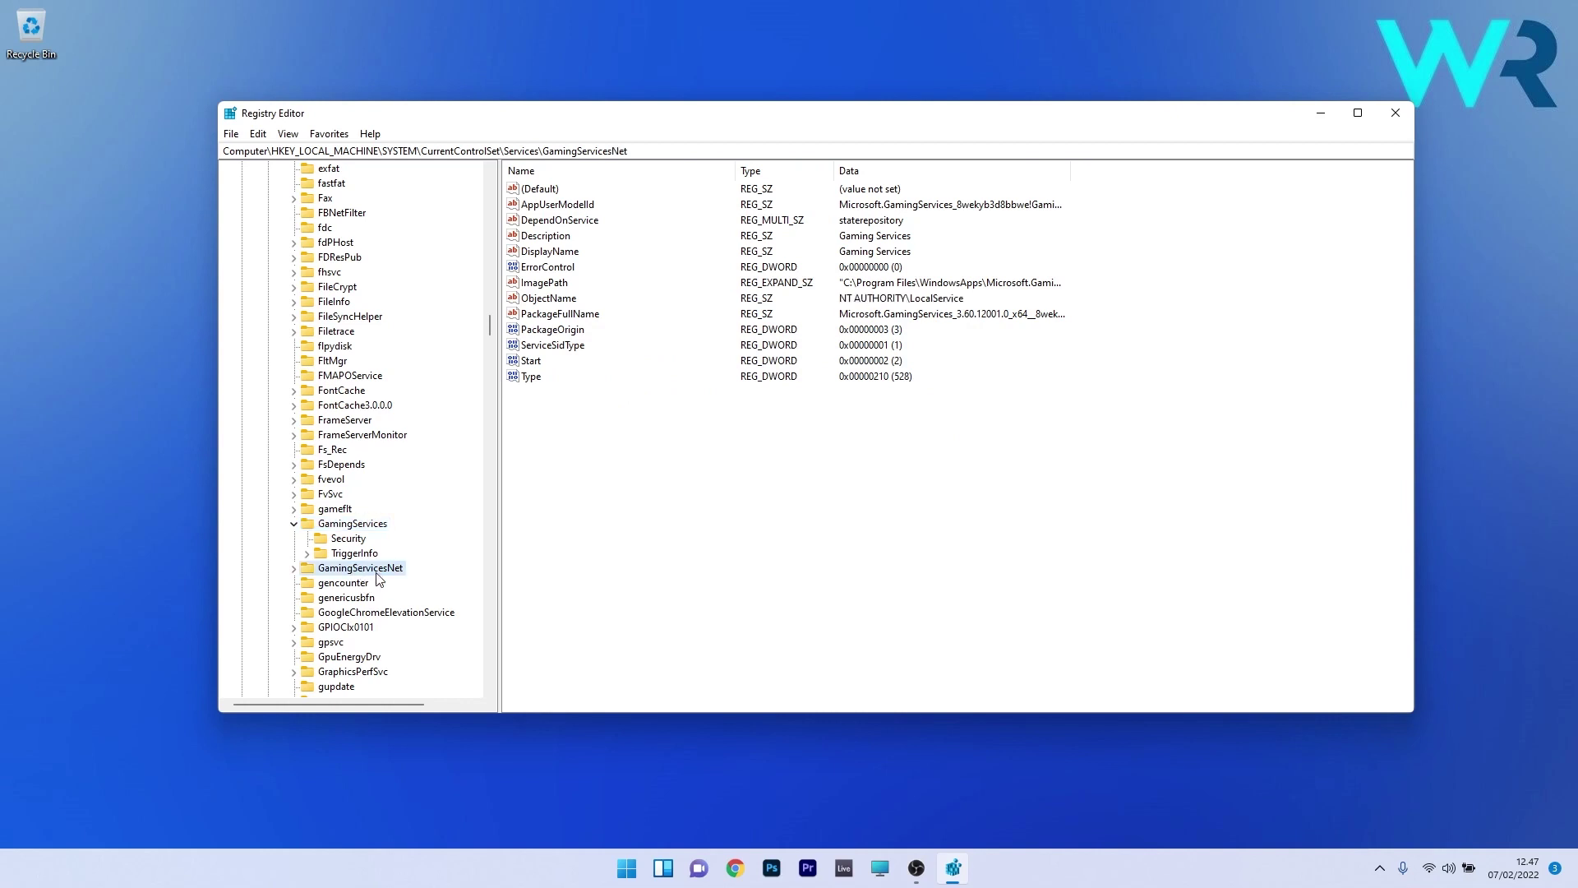
right_click(380, 577)
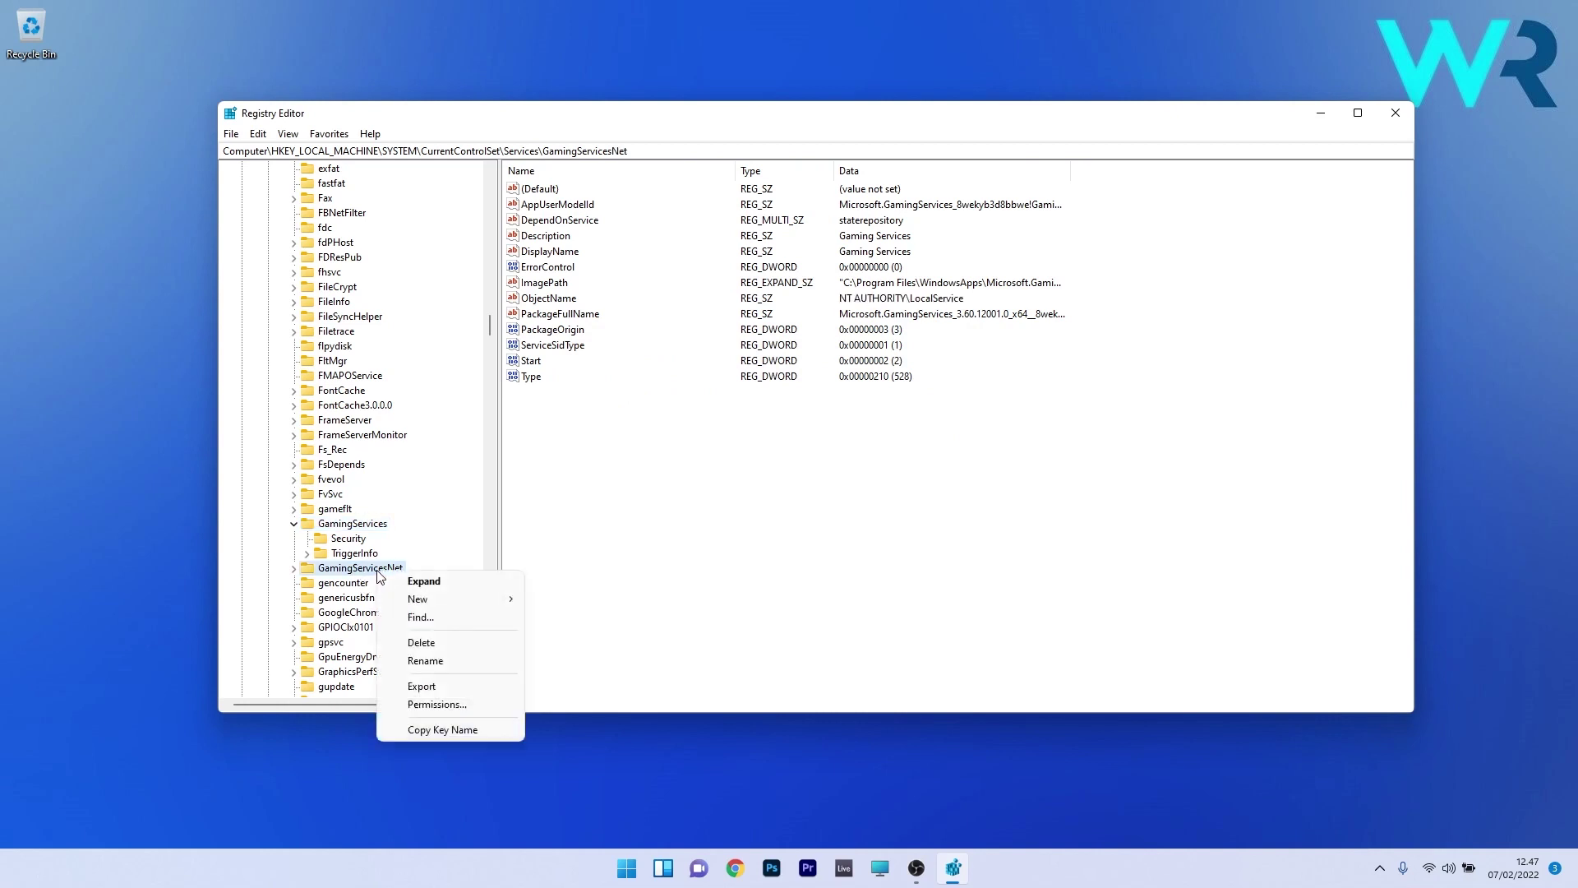
click(456, 644)
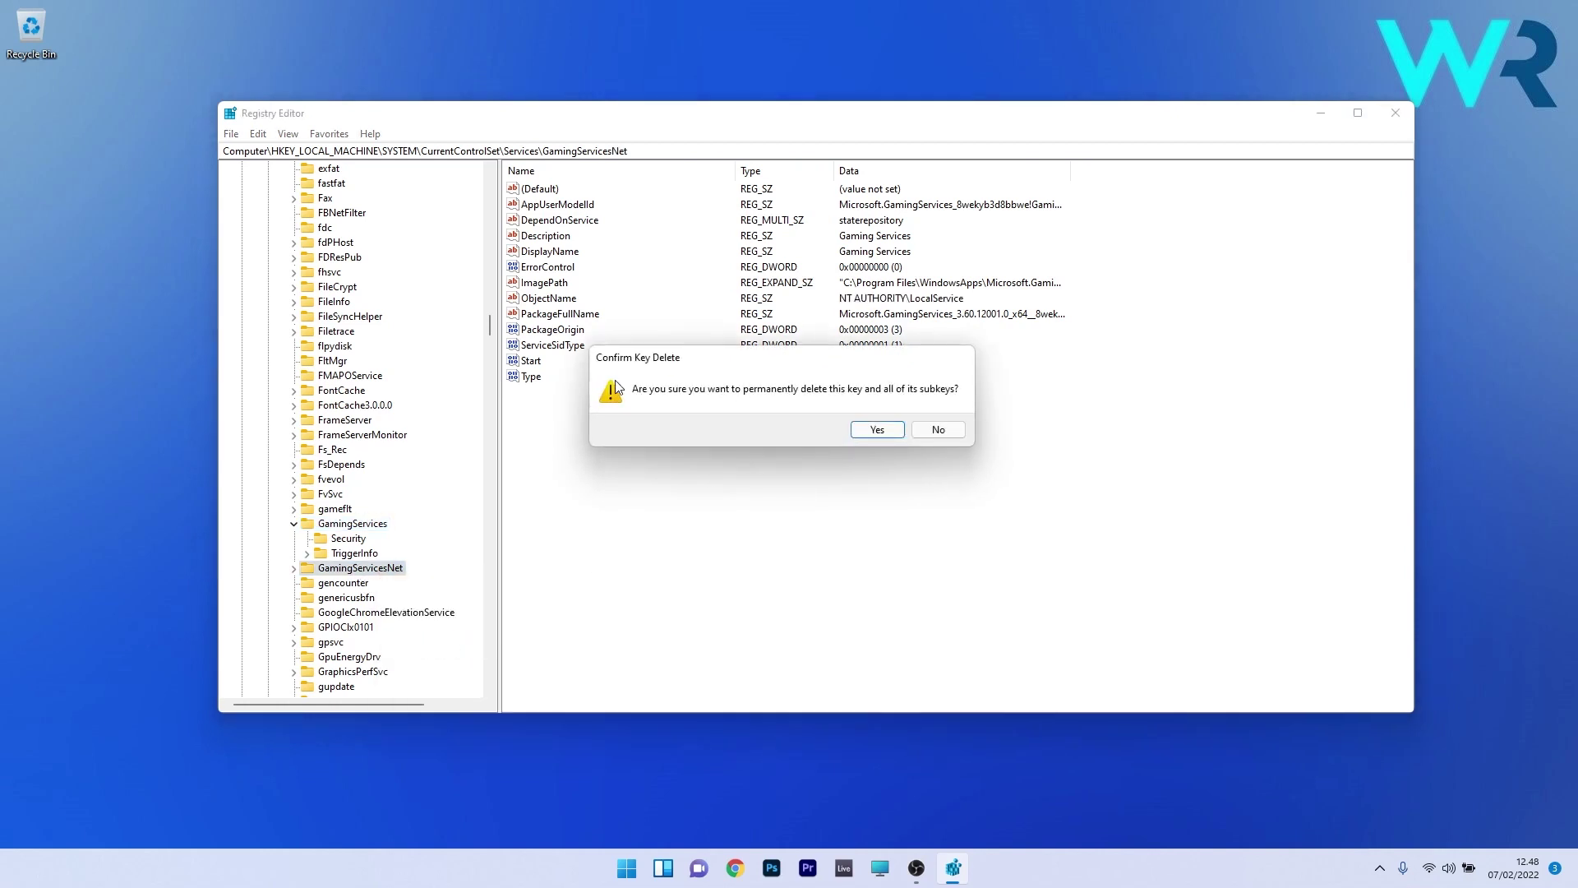
click(939, 429)
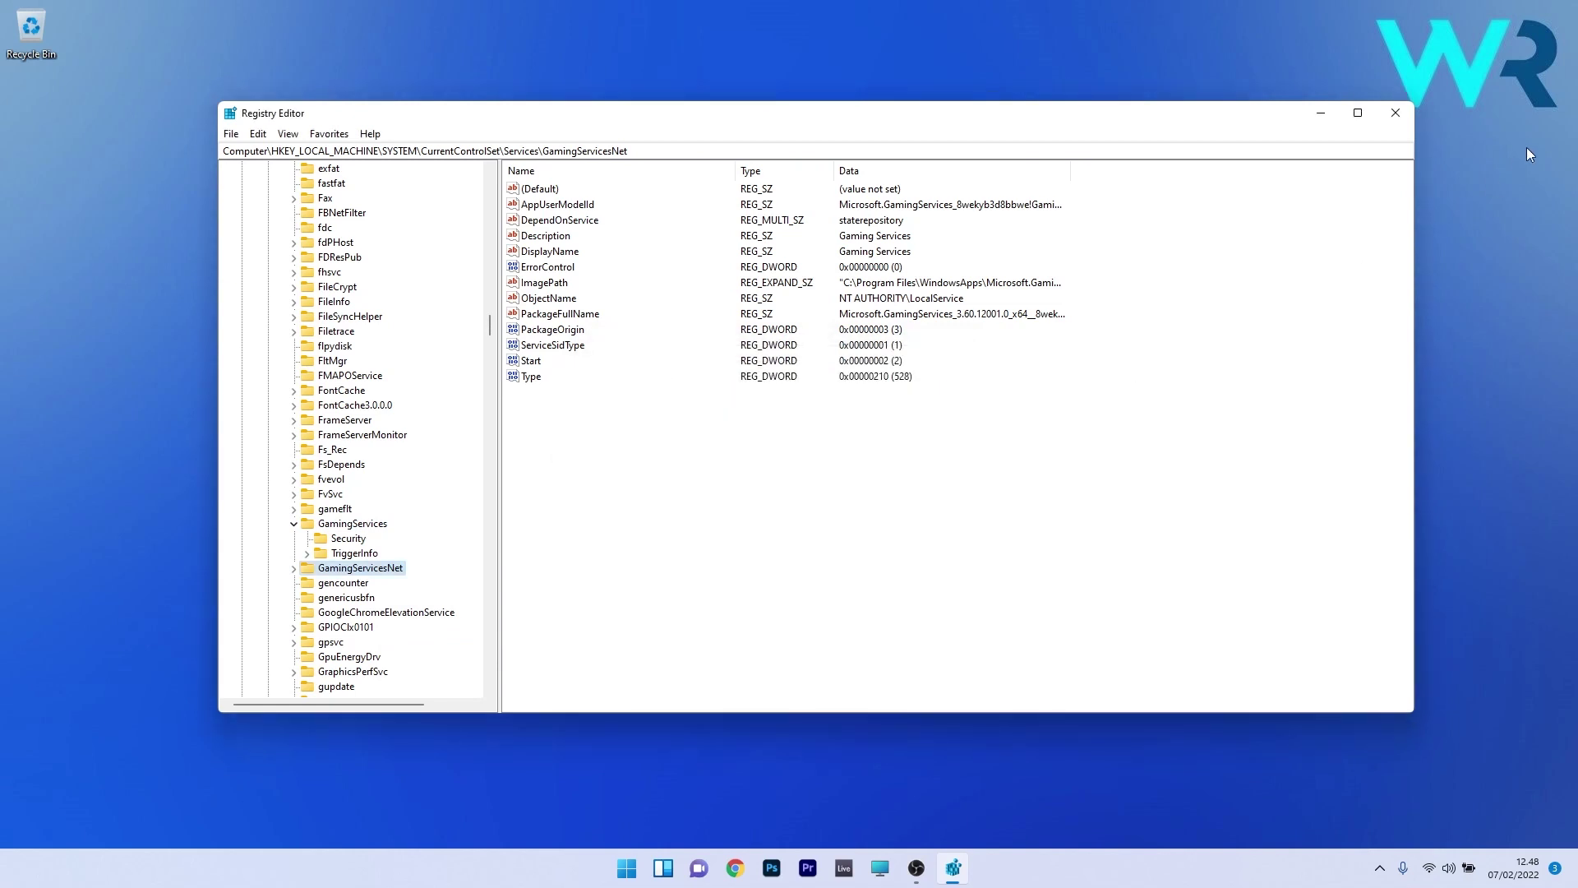
click(1394, 112)
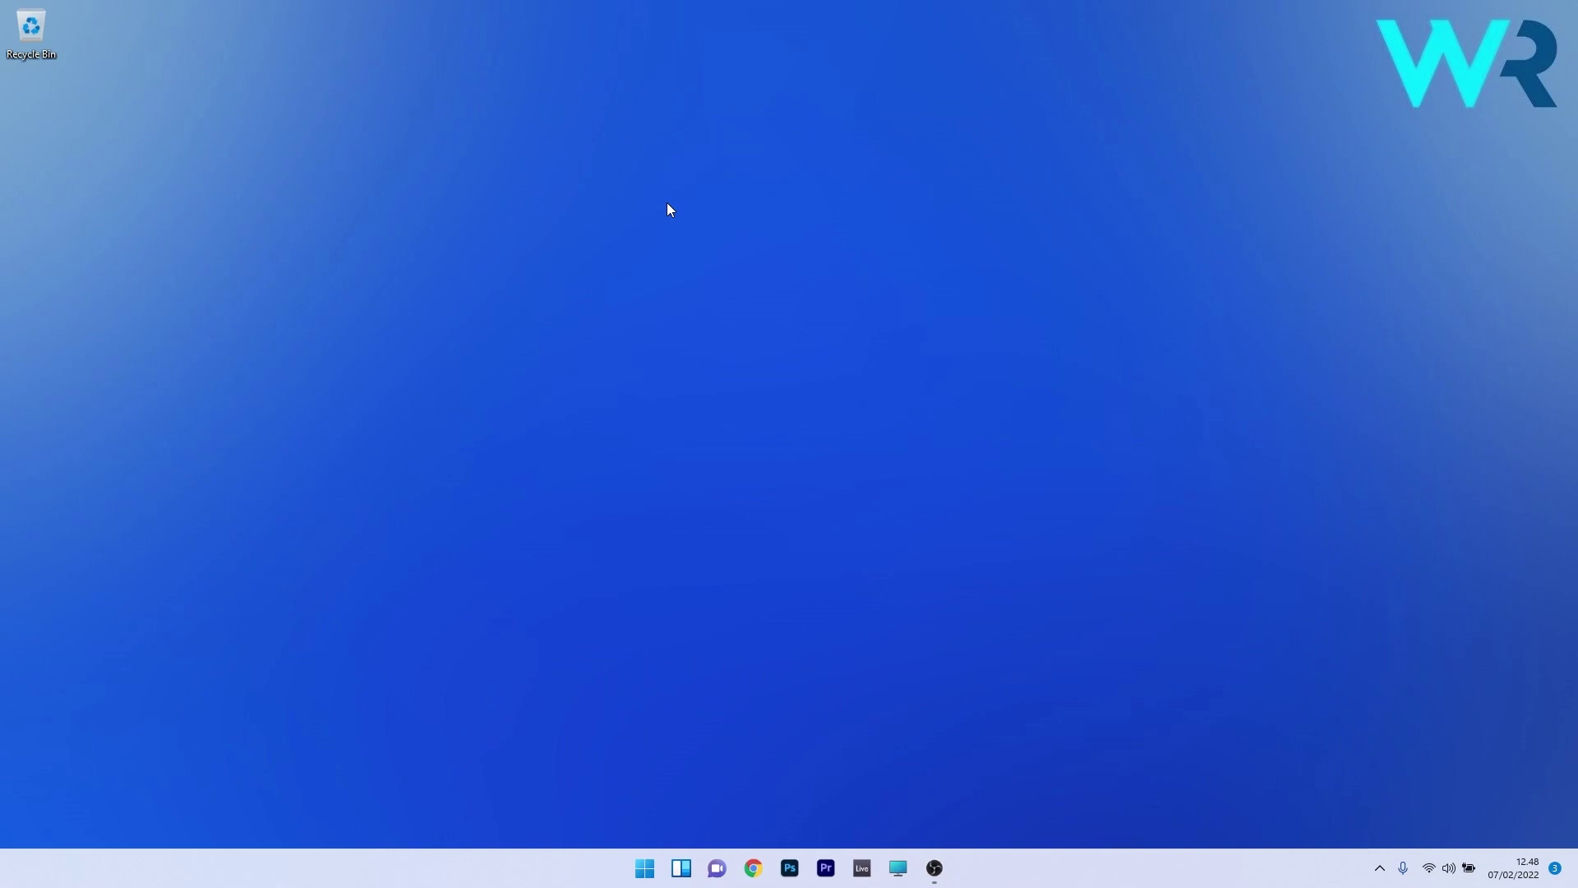